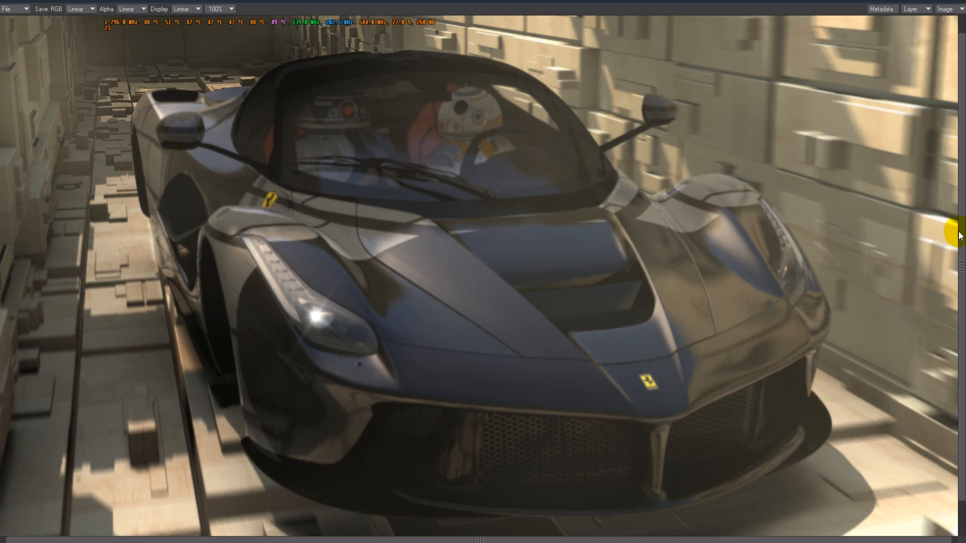
pyautogui.moveTo(961, 222)
pyautogui.mouseDown()
pyautogui.moveTo(963, 203)
pyautogui.moveTo(962, 252)
pyautogui.moveTo(962, 217)
pyautogui.mouseUp()
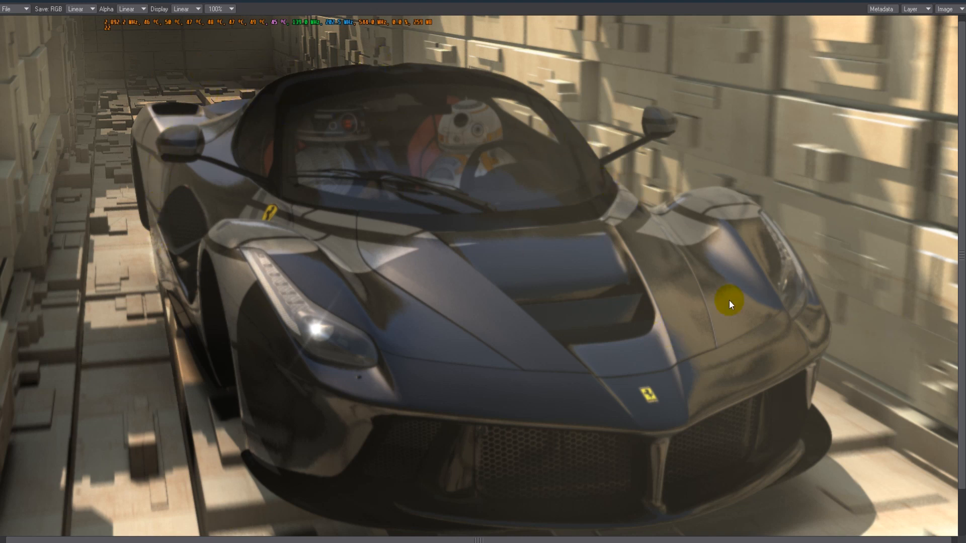
pyautogui.moveTo(961, 162); pyautogui.dragTo(965, 173)
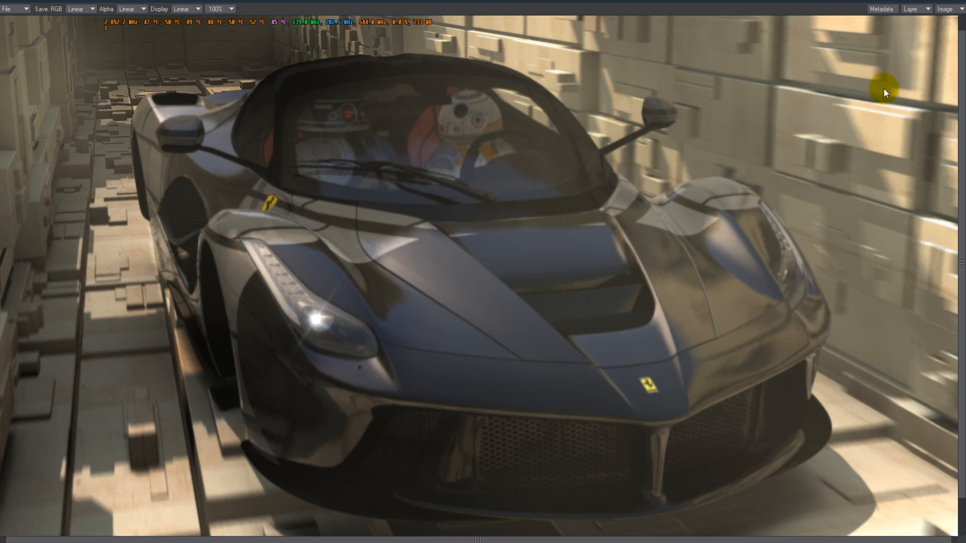
pyautogui.click(962, 28)
pyautogui.moveTo(962, 32); pyautogui.dragTo(963, 76)
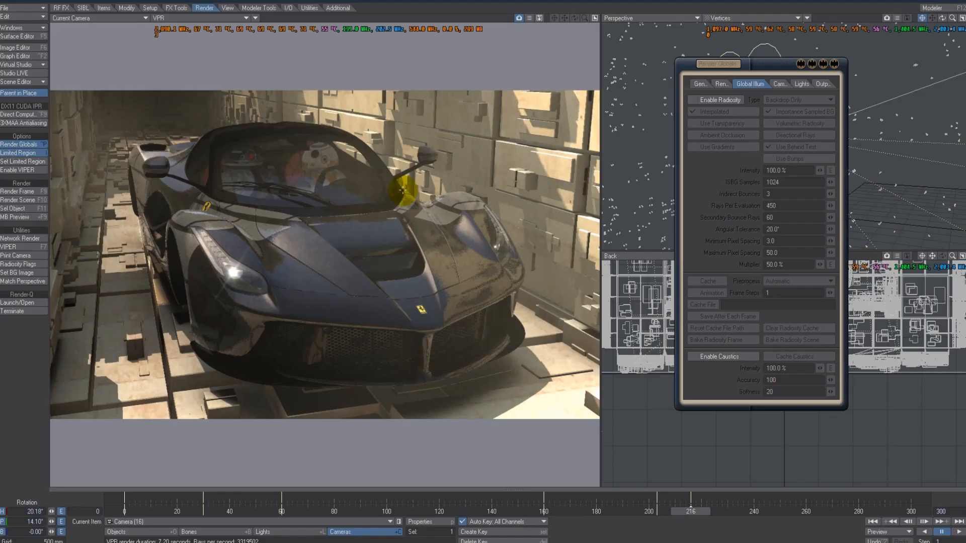
pyautogui.click(387, 253)
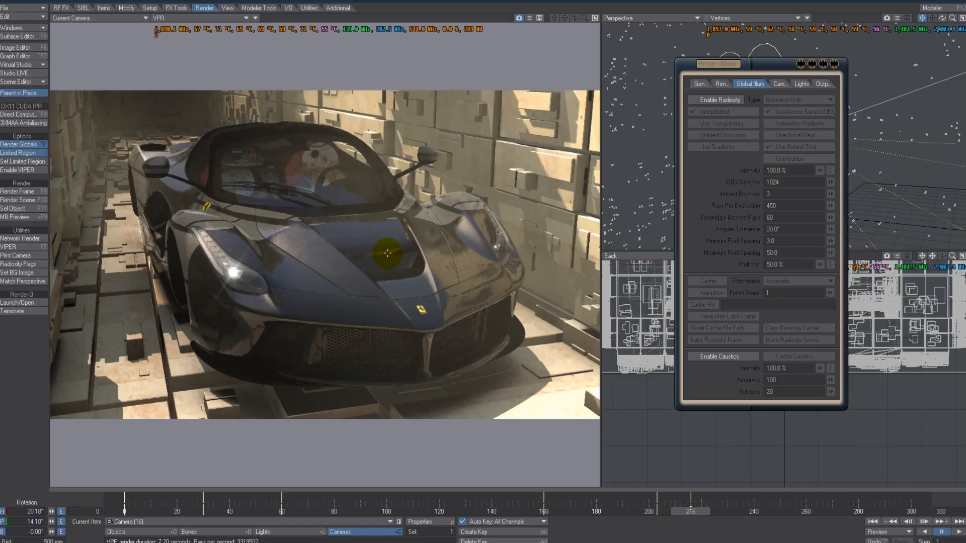
# - Review the camera's render settings, including samples, motion blur and DOF, then return to Global Illumination
pyautogui.click(438, 526)
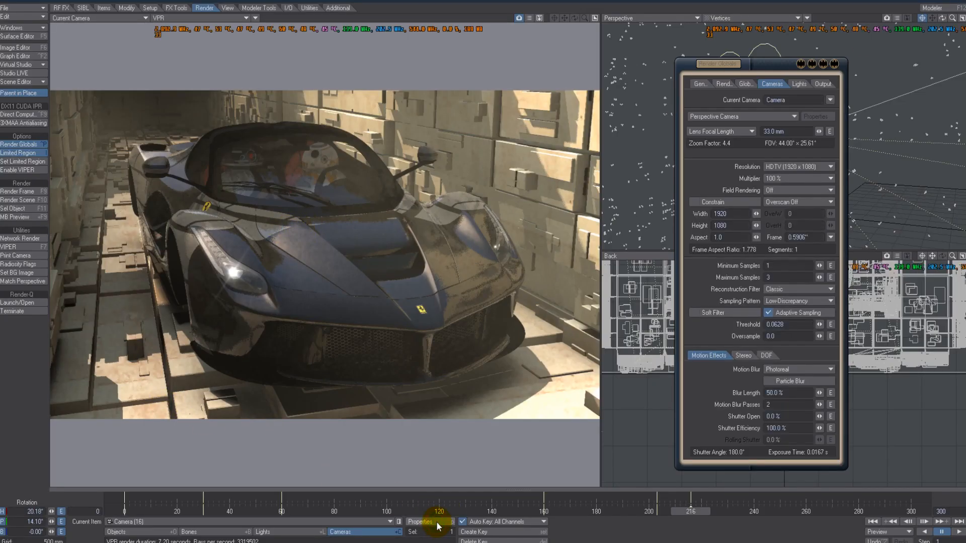
pyautogui.moveTo(769, 65); pyautogui.dragTo(703, 61)
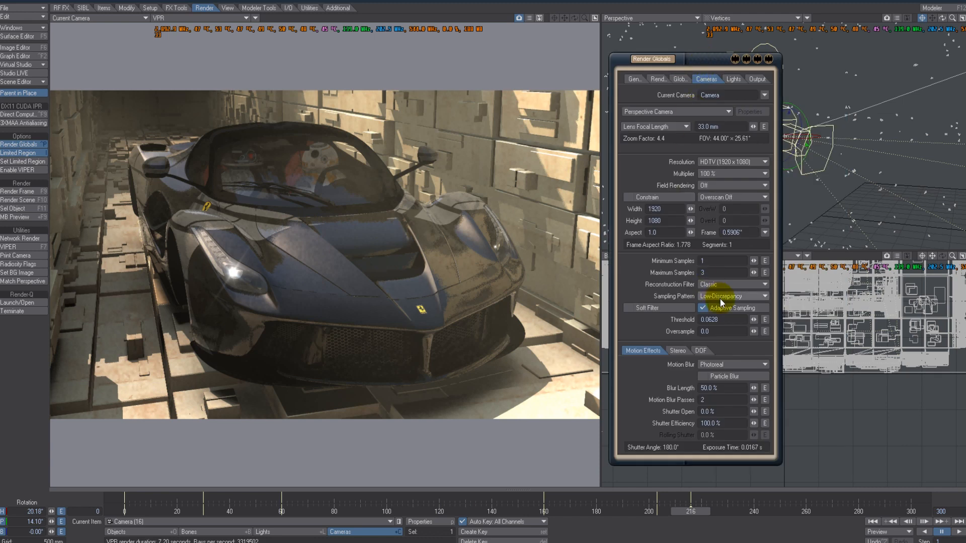
pyautogui.click(722, 272)
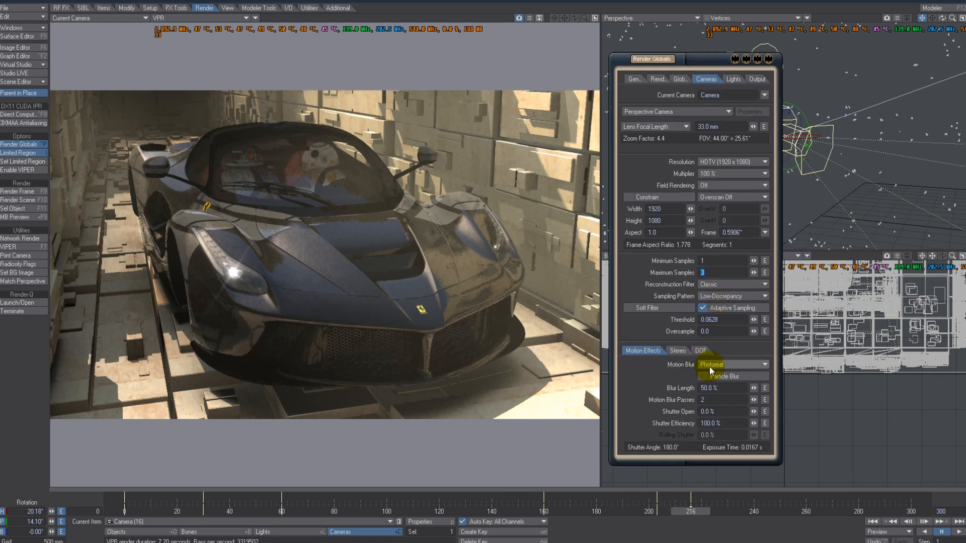
pyautogui.click(728, 386)
pyautogui.click(715, 400)
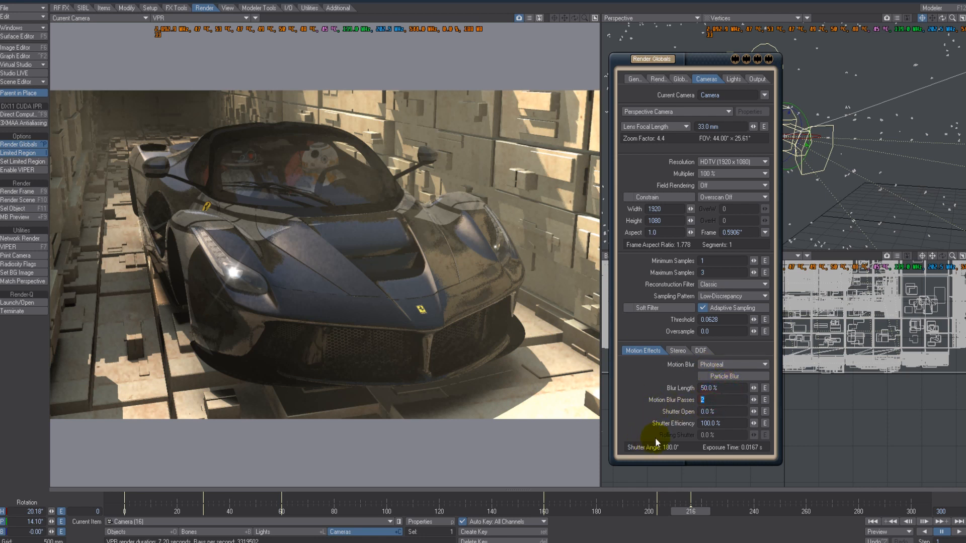
pyautogui.click(701, 351)
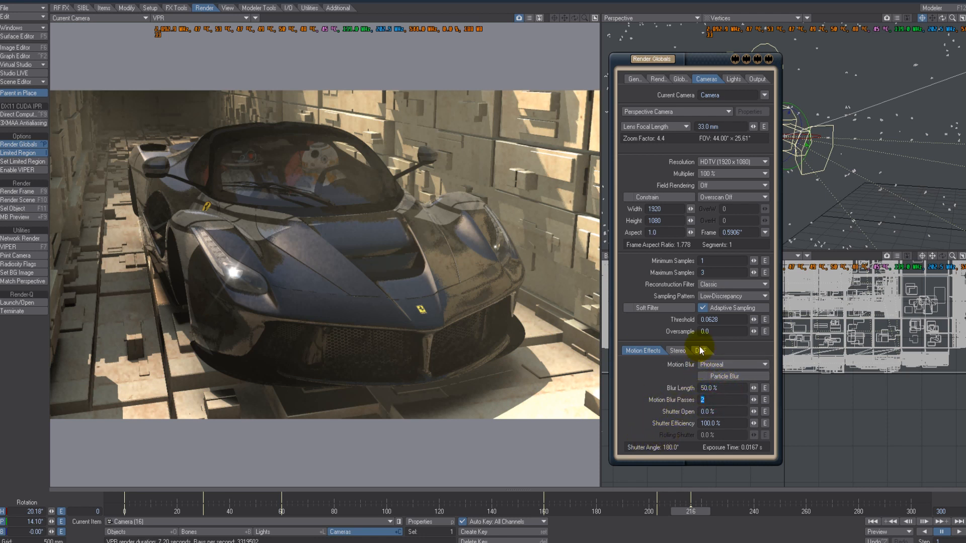
pyautogui.click(648, 350)
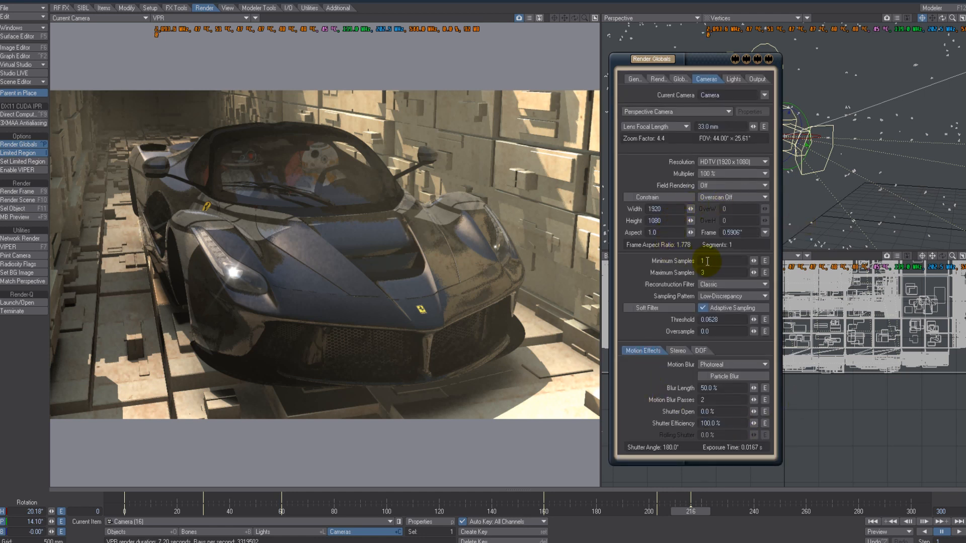
pyautogui.click(680, 79)
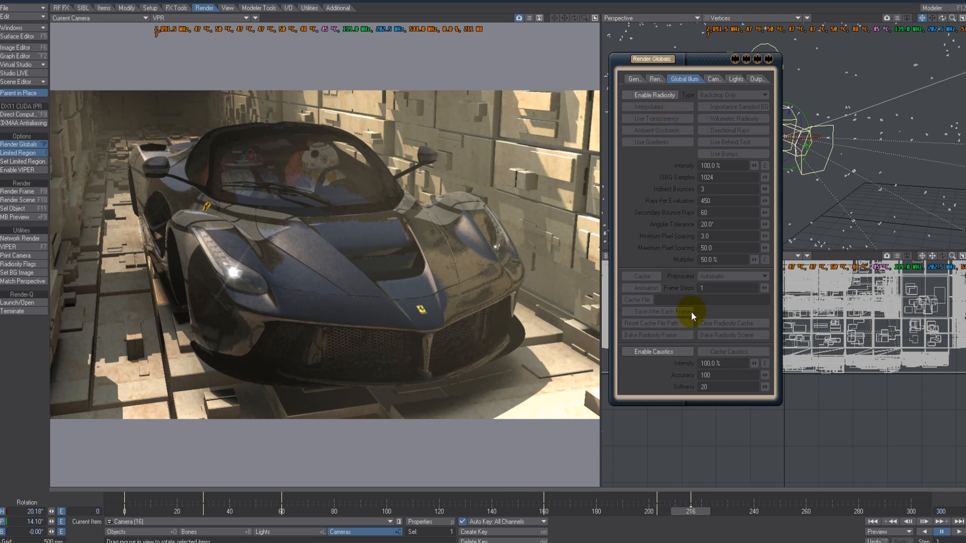
pyautogui.moveTo(697, 69); pyautogui.dragTo(707, 68)
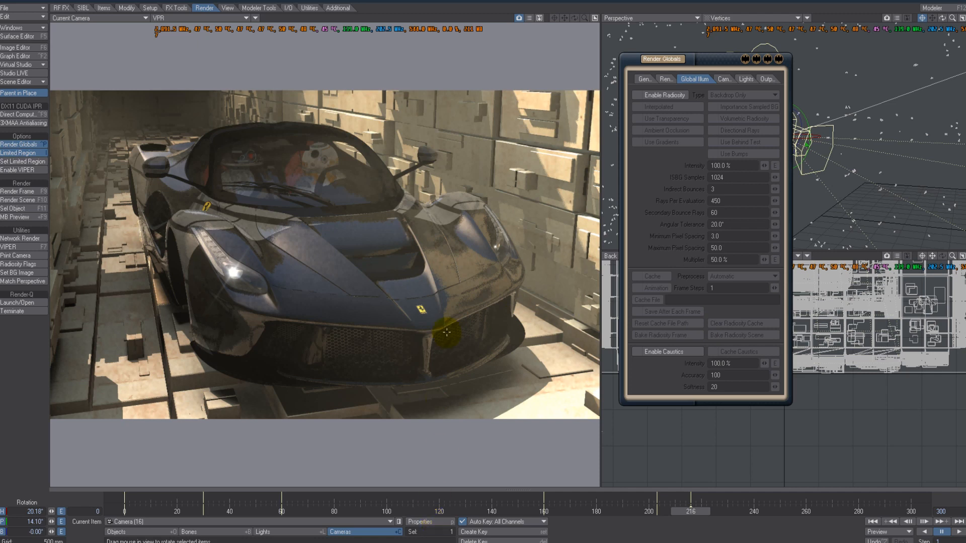
# - Open the Body surface's bump texture in the Surface Editor to review its Turbulence layer settings
pyautogui.press('F9')
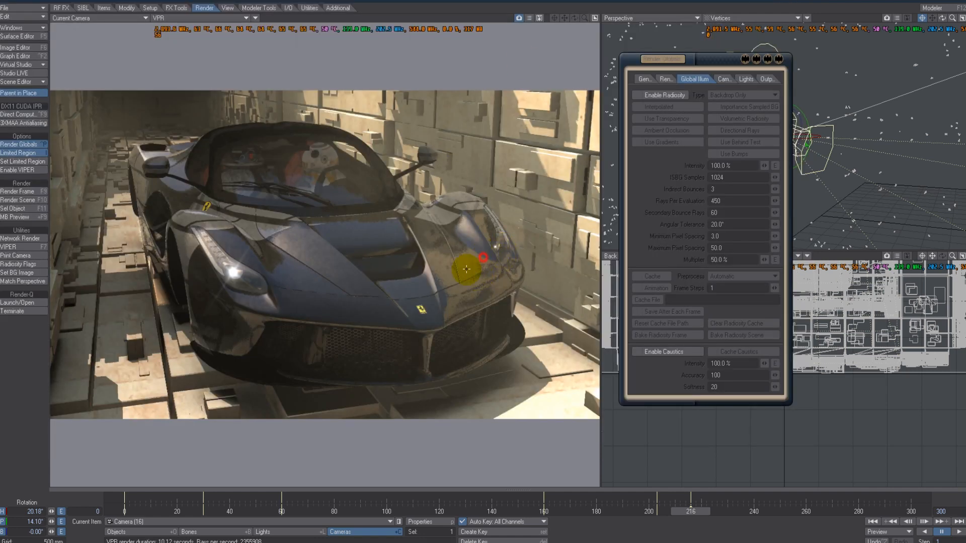
pyautogui.press('F5')
pyautogui.moveTo(800, 386); pyautogui.dragTo(714, 393)
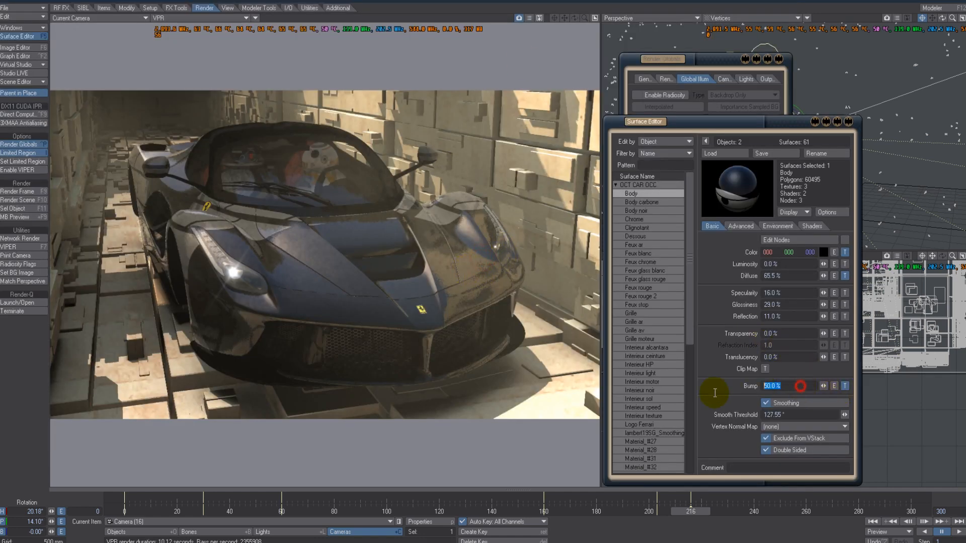
pyautogui.click(844, 386)
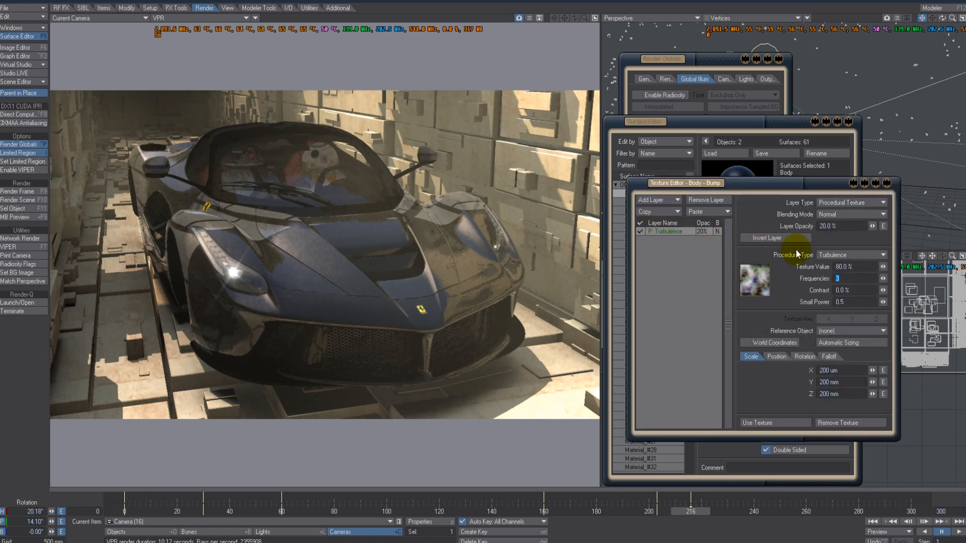
pyautogui.moveTo(850, 226); pyautogui.dragTo(777, 232)
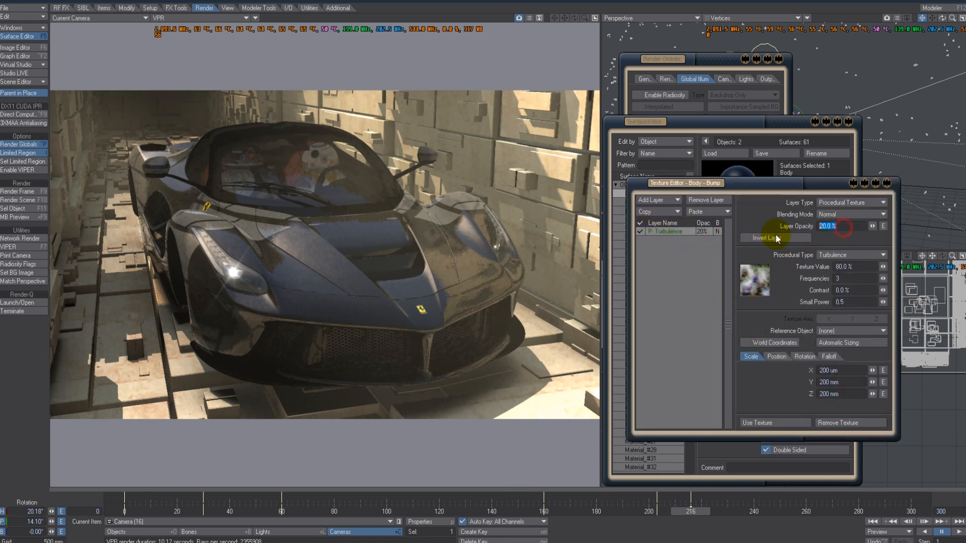
pyautogui.click(887, 184)
pyautogui.click(849, 122)
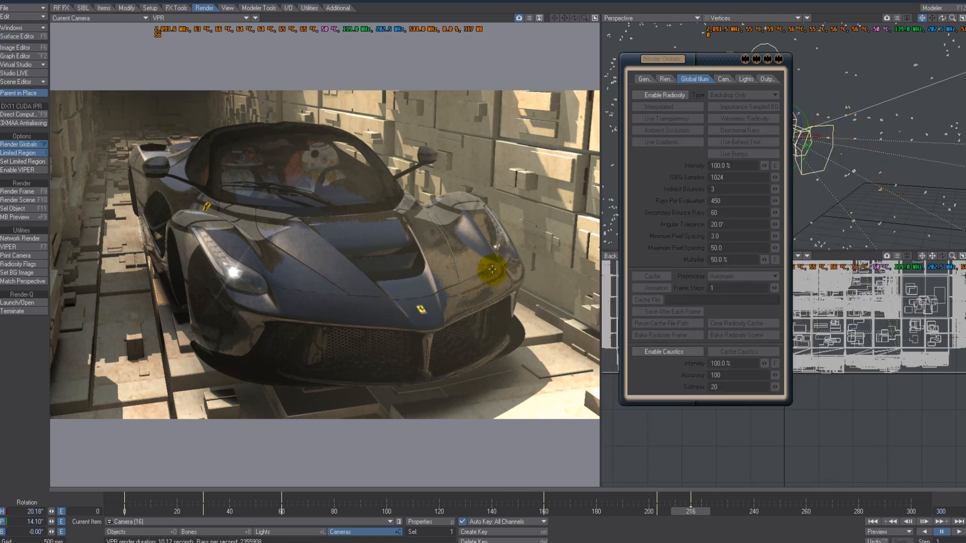
# - Disable the Turbulence layer in the Body surface's bump texture
pyautogui.press('F5')
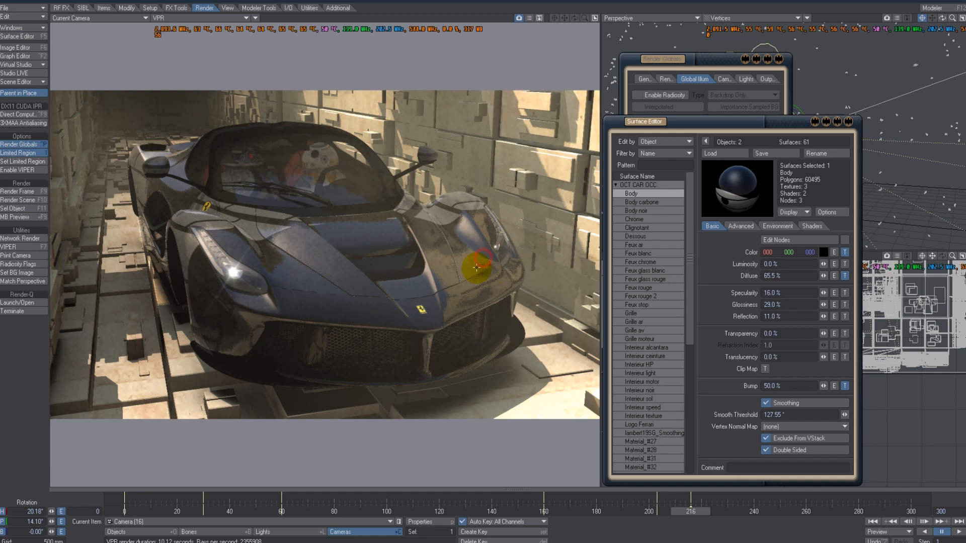
pyautogui.click(844, 386)
pyautogui.click(639, 231)
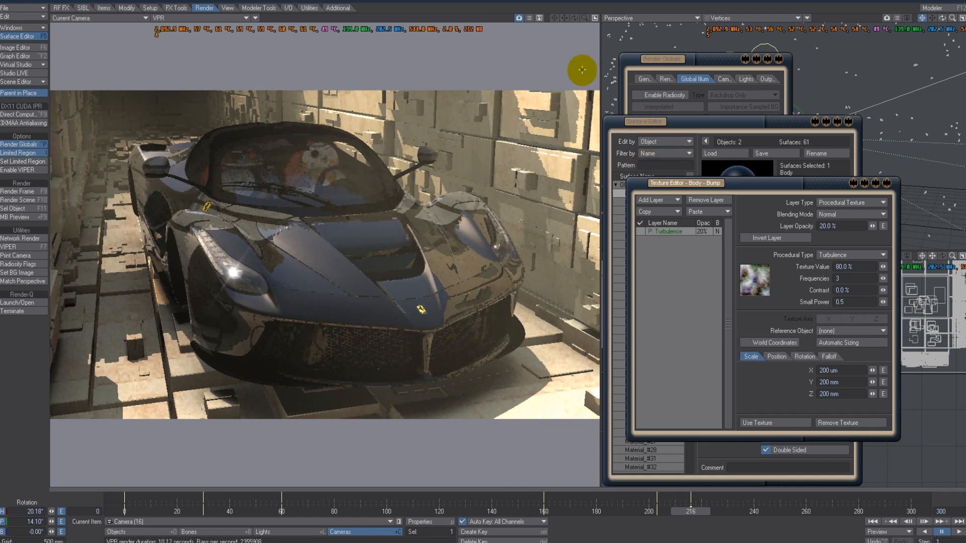
# - Turn off Draft Mode in the VPR options and close the bump texture editor
pyautogui.click(529, 18)
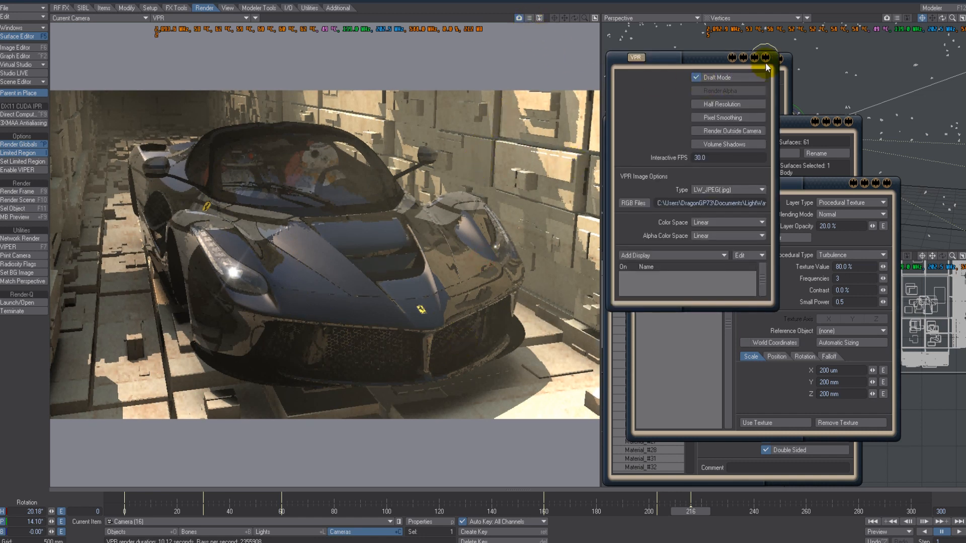
pyautogui.click(733, 78)
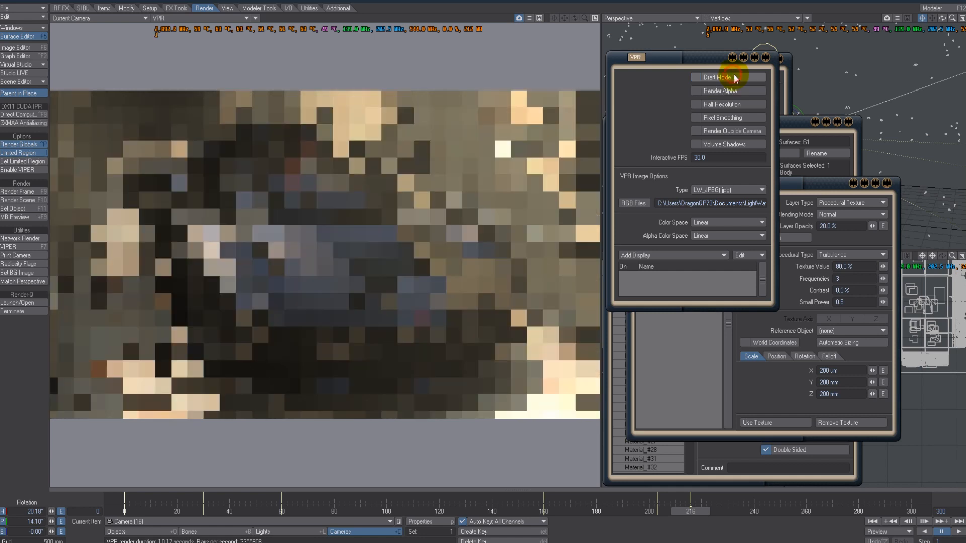
pyautogui.click(764, 58)
pyautogui.moveTo(746, 188); pyautogui.dragTo(745, 162)
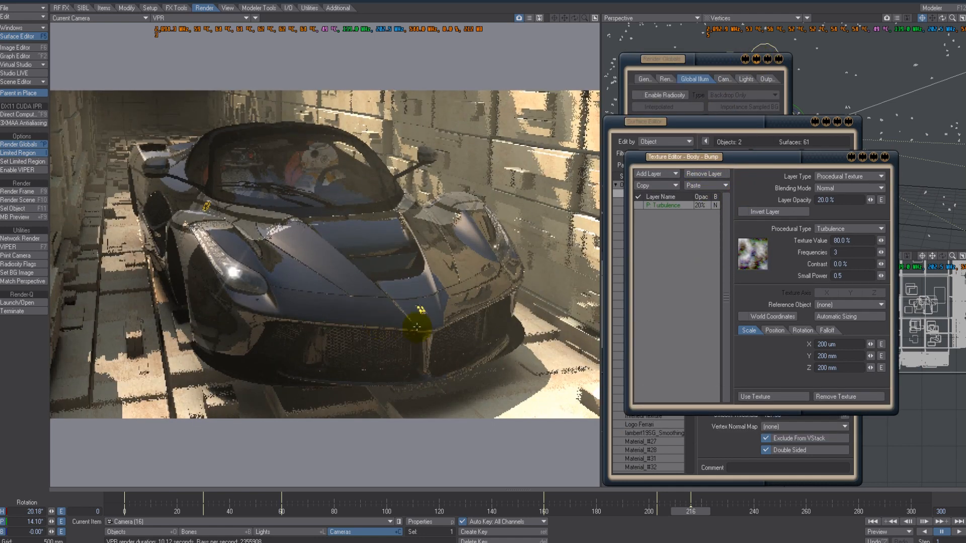
pyautogui.click(746, 397)
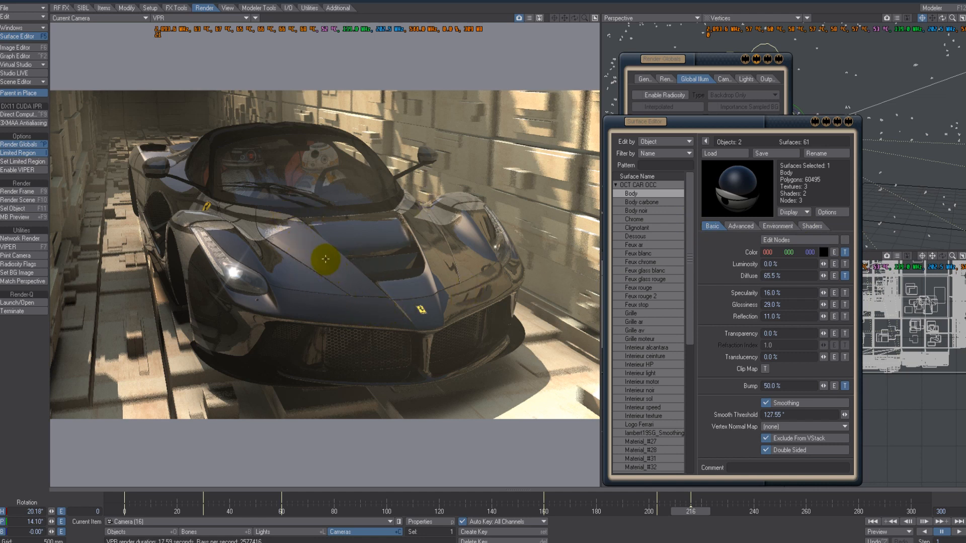
# - Toggle the Dots and Blocks layers of the Body color texture off and back on to compare their effect
pyautogui.click(847, 253)
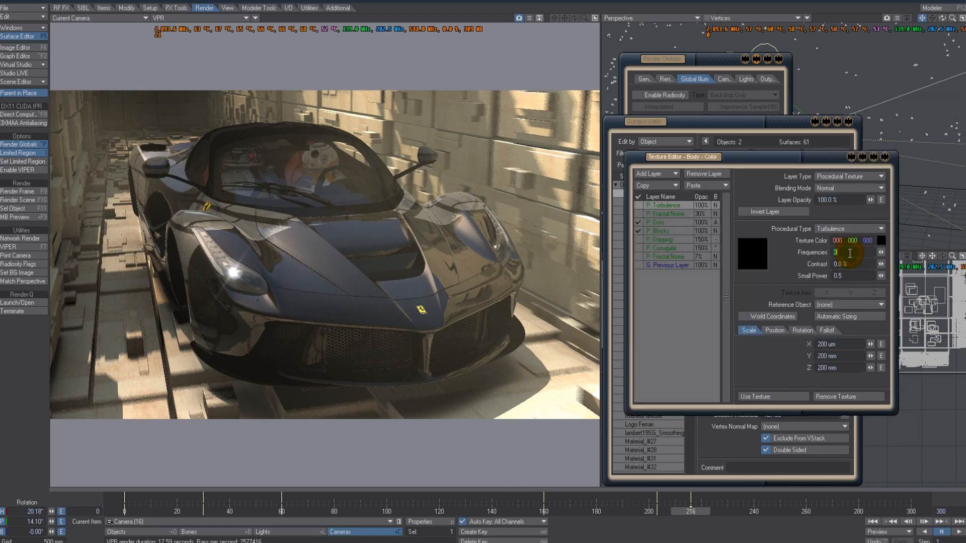
pyautogui.click(671, 222)
pyautogui.click(639, 221)
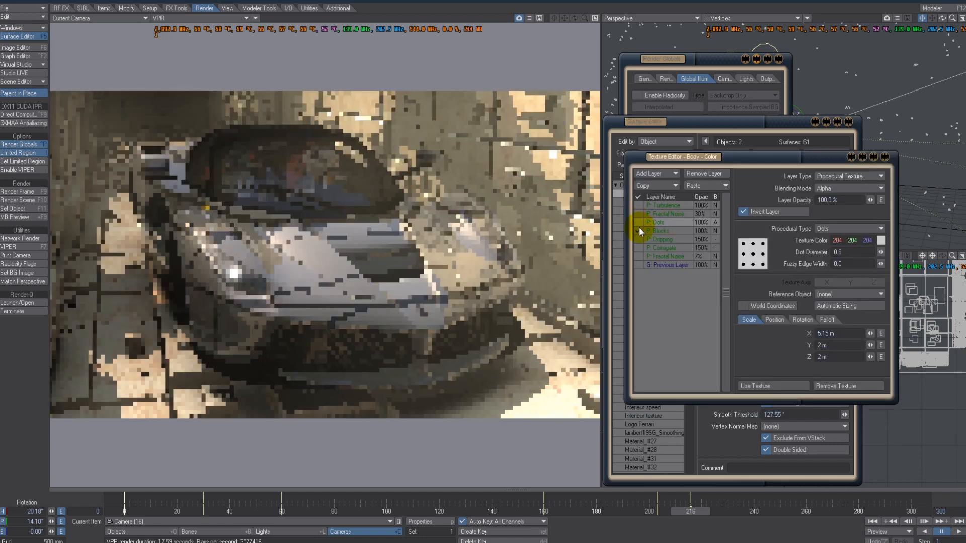
pyautogui.click(653, 230)
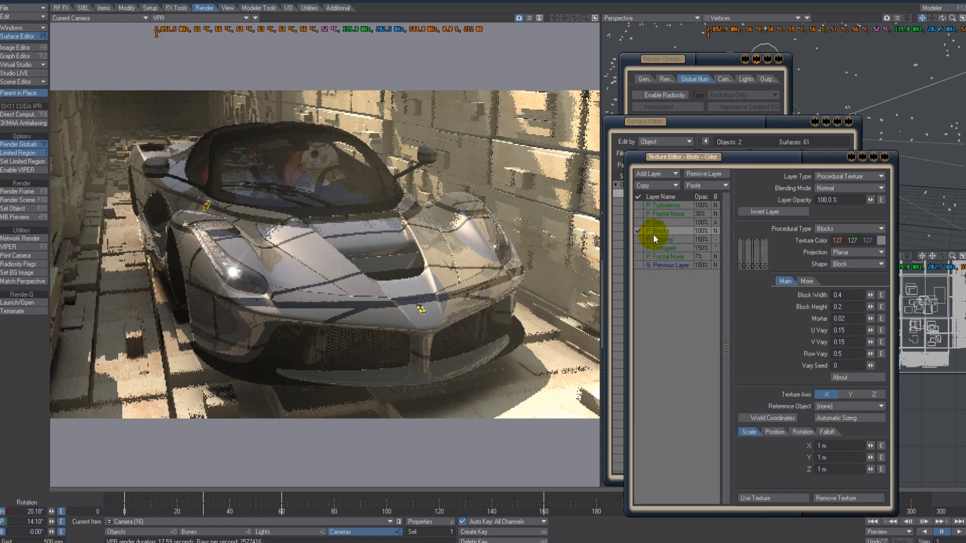
pyautogui.click(639, 230)
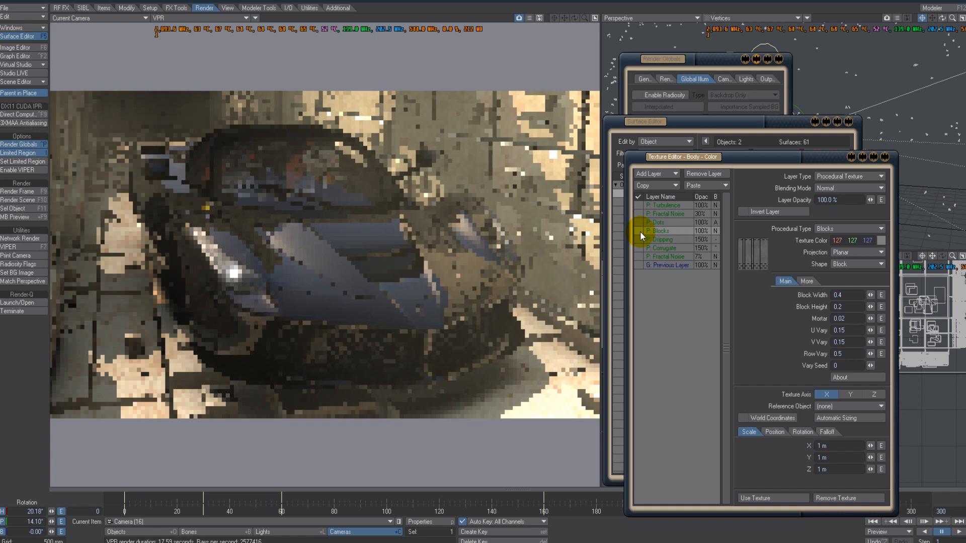
pyautogui.click(640, 231)
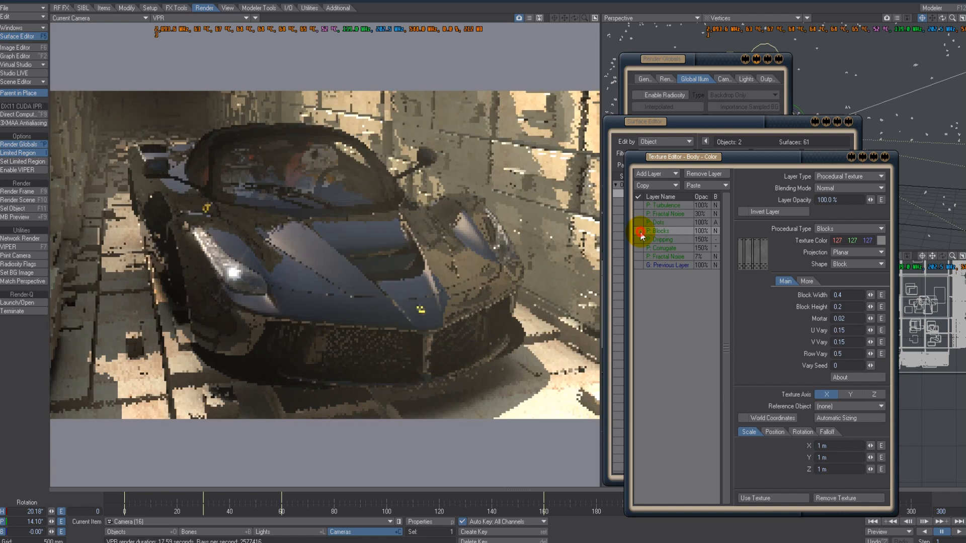
pyautogui.click(638, 221)
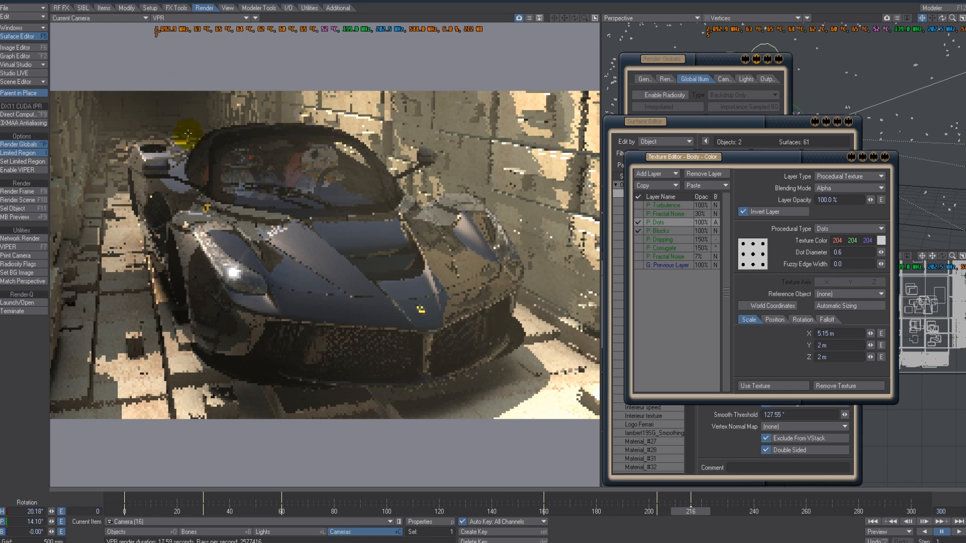
pyautogui.click(794, 386)
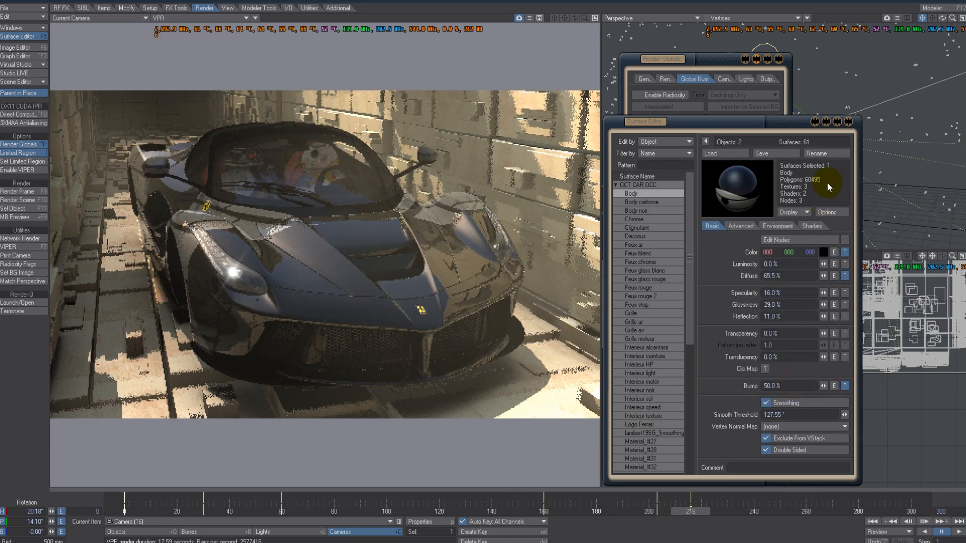
# - Inspect the Body surface's diffuse gradient texture, specularity, reflection and environment reflection settings
pyautogui.click(845, 276)
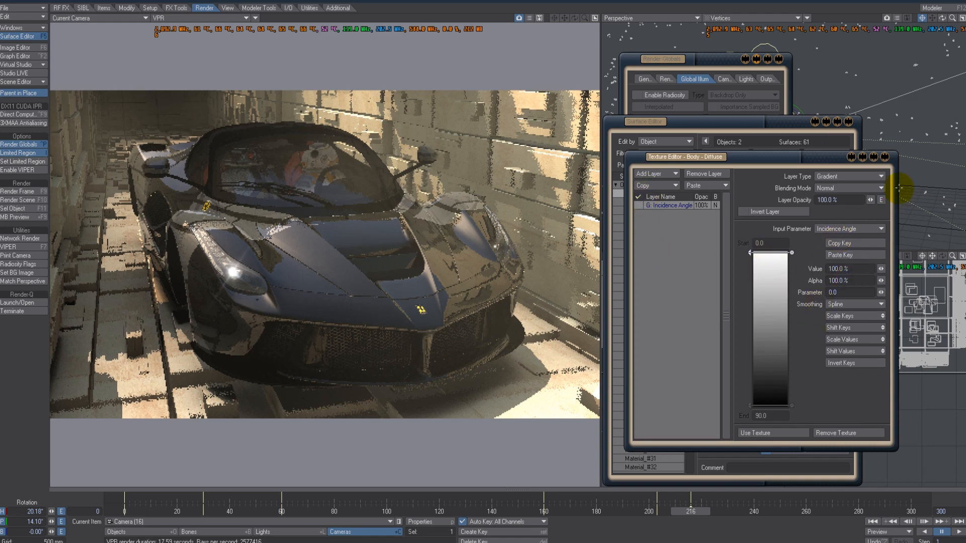
pyautogui.click(885, 159)
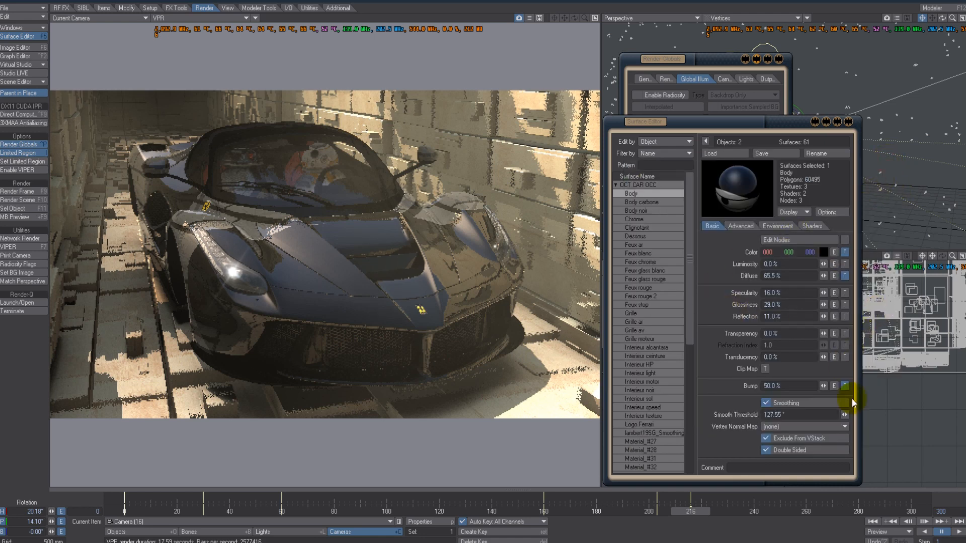
pyautogui.click(785, 293)
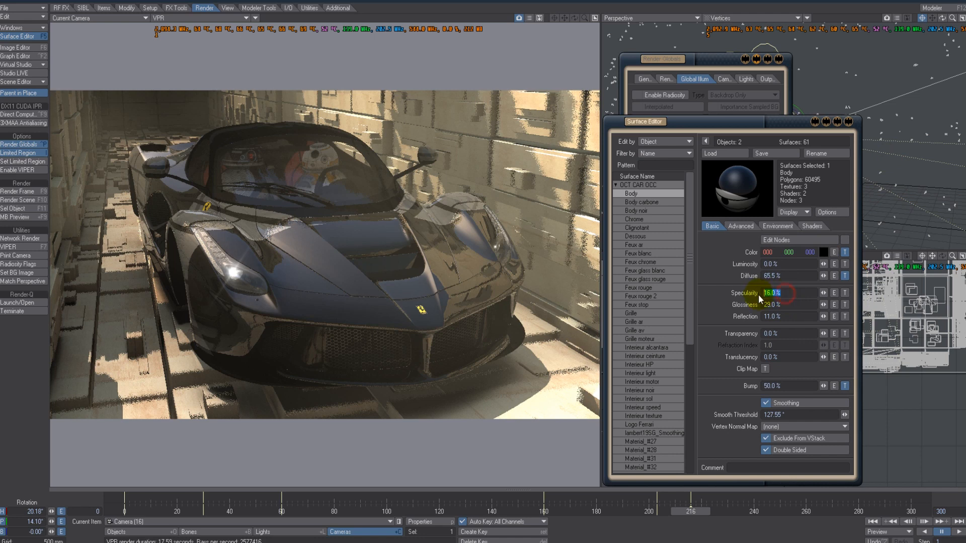
pyautogui.click(785, 316)
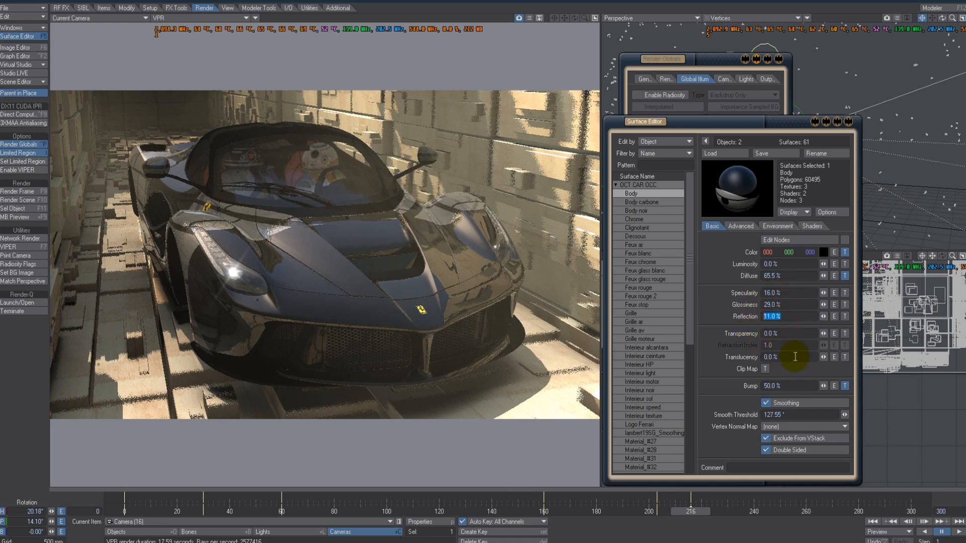
pyautogui.click(793, 226)
pyautogui.click(790, 274)
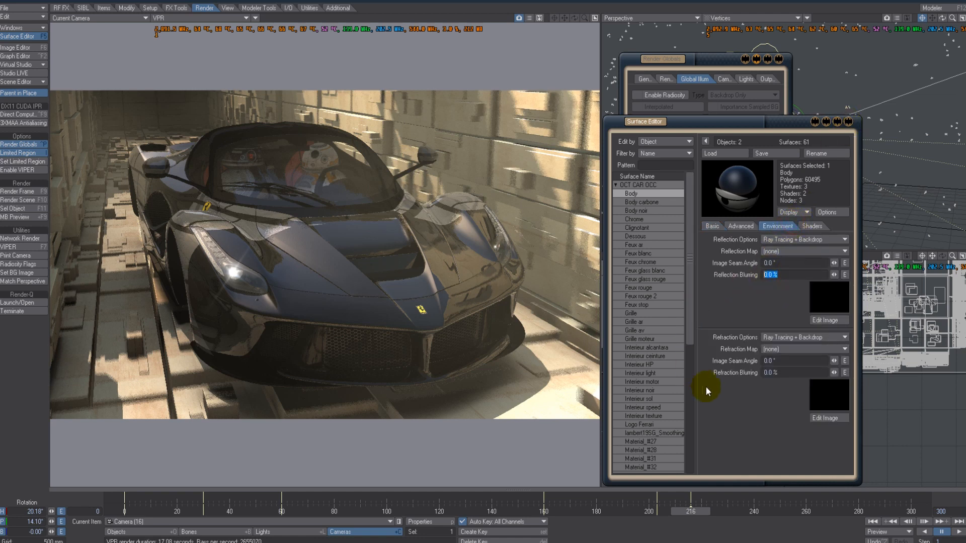
# - Review the Body surface's Environment reflection settings and return to its Basic settings
pyautogui.click(711, 226)
pyautogui.click(767, 225)
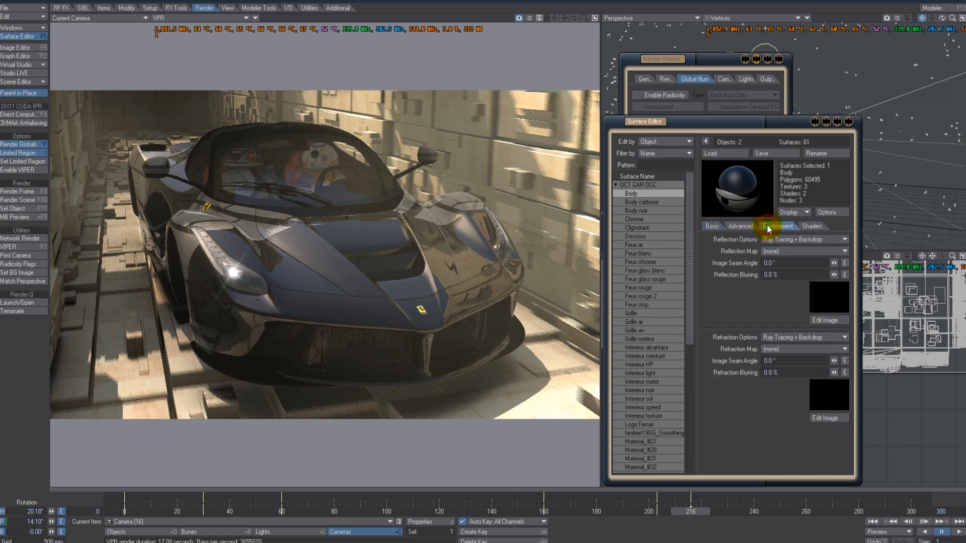
pyautogui.click(791, 275)
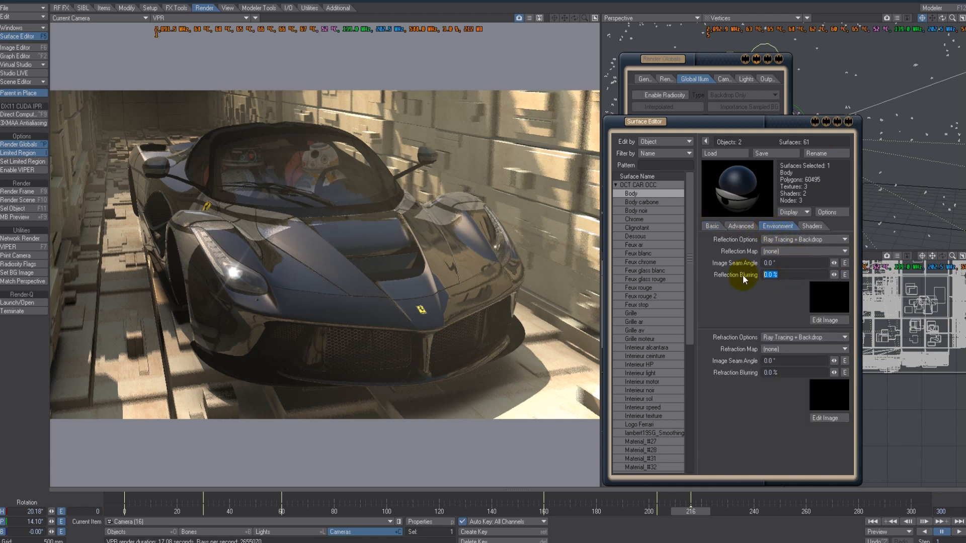
pyautogui.click(720, 228)
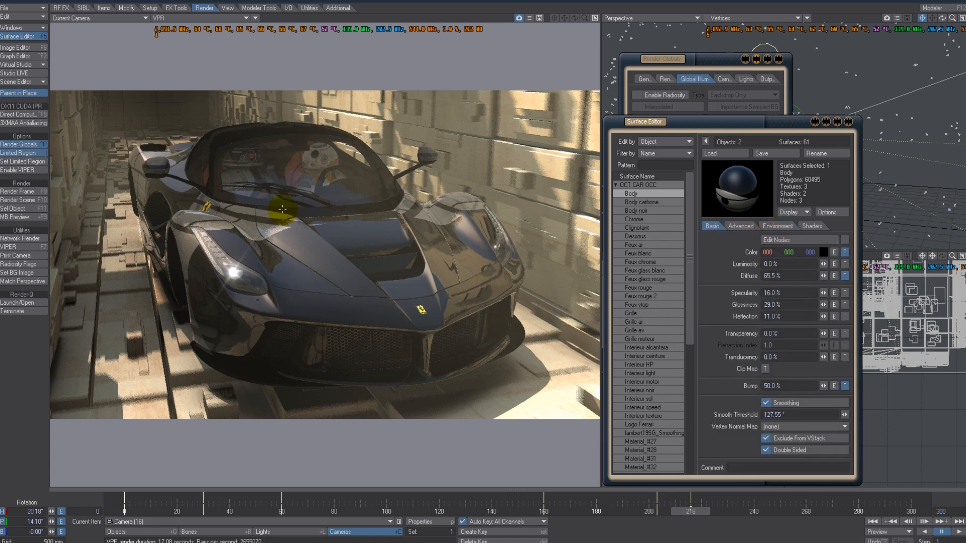
# - Toggle the Turbulence layer in the Body surface's bump texture on and off, then close the texture editor
pyautogui.click(845, 387)
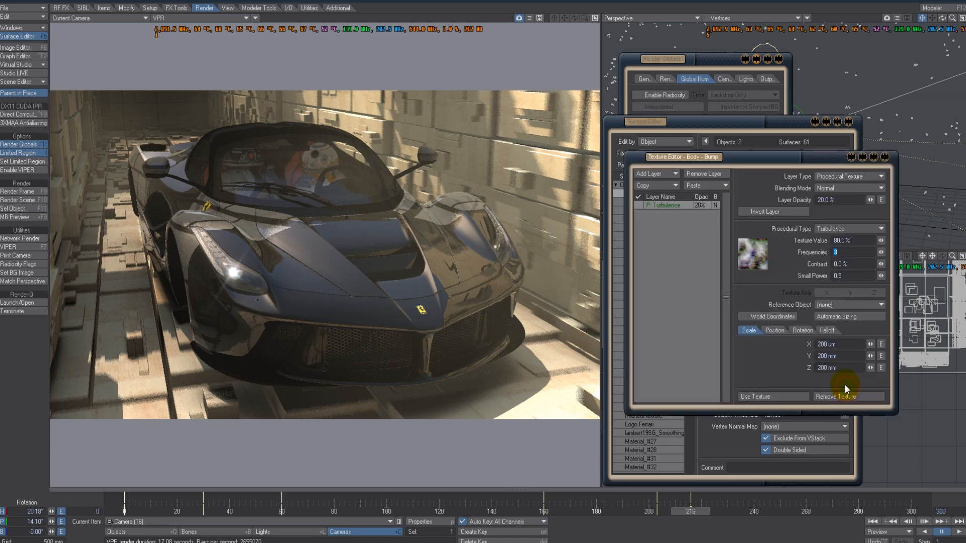
pyautogui.click(638, 205)
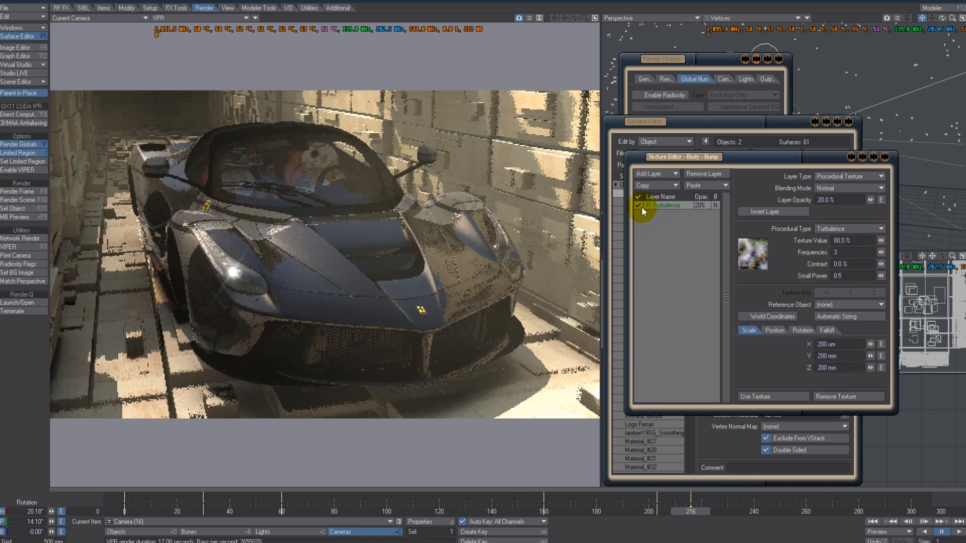
pyautogui.click(638, 206)
pyautogui.click(777, 401)
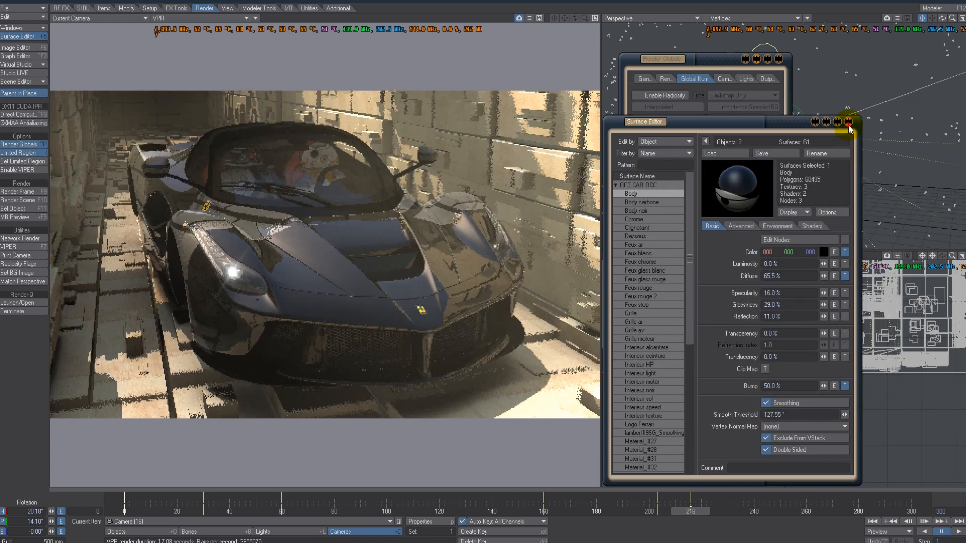
# - Close the Surface Editor and bring up the Global Illumination settings in Render Globals
pyautogui.click(848, 121)
pyautogui.moveTo(711, 61); pyautogui.dragTo(774, 43)
pyautogui.click(753, 77)
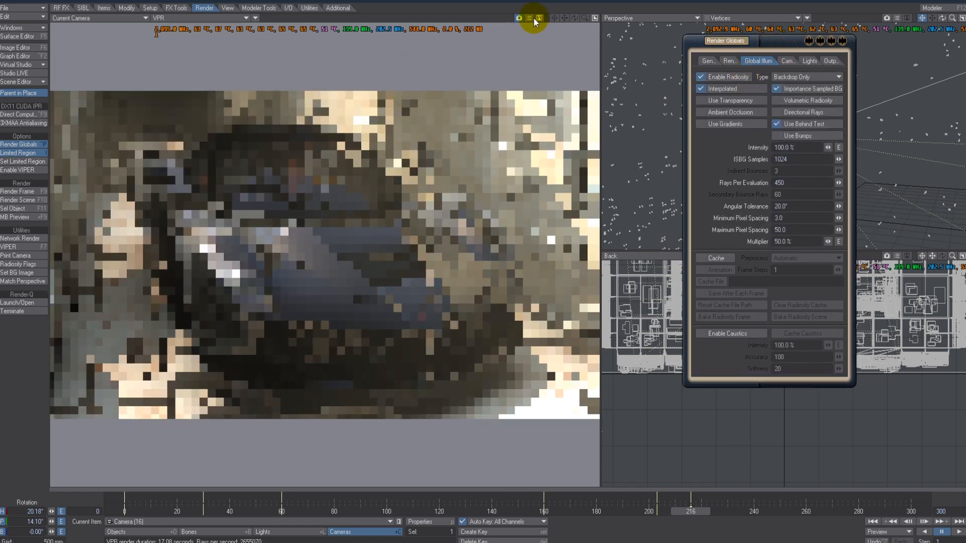
pyautogui.click(528, 17)
# - Toggle Enable Radiosity off and back on to compare the preview, then close Render Globals
pyautogui.click(697, 77)
pyautogui.click(766, 62)
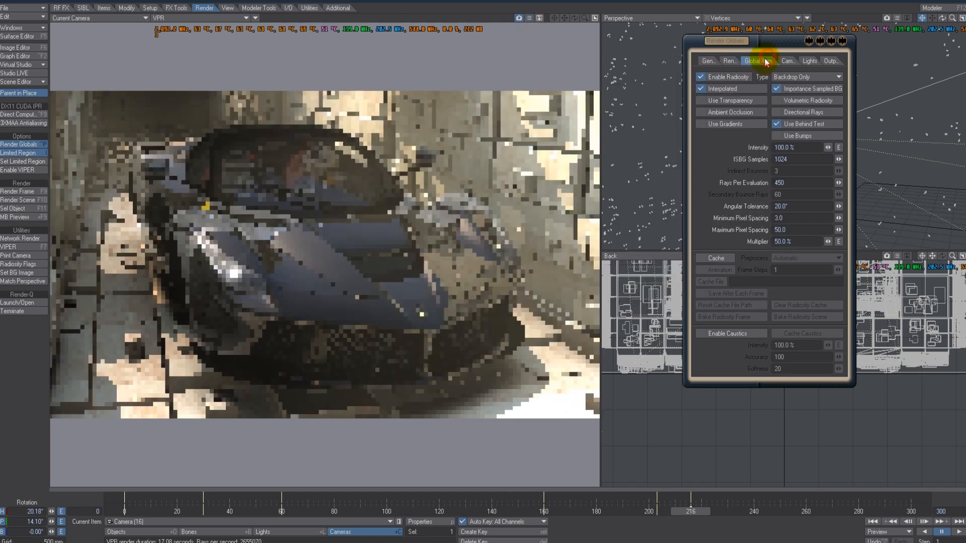
pyautogui.click(745, 78)
pyautogui.click(745, 77)
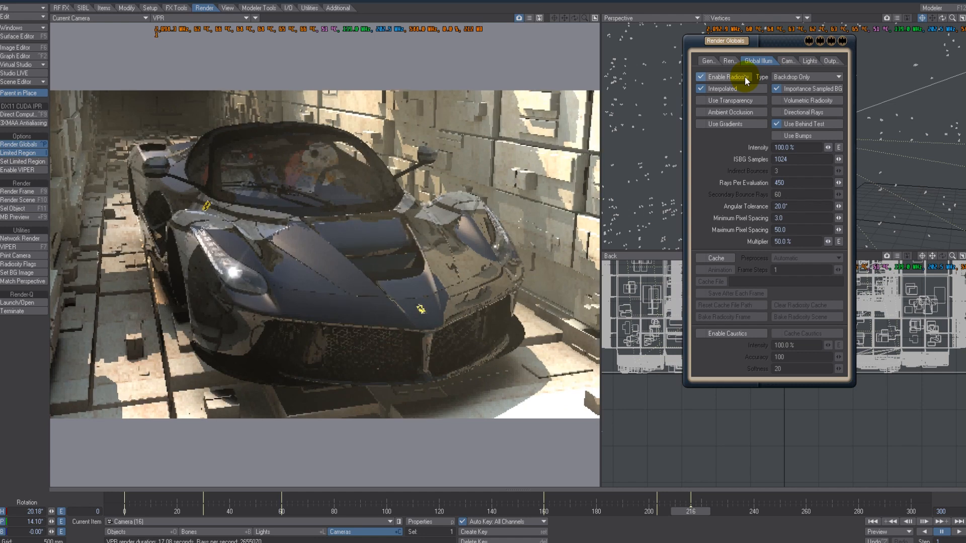
pyautogui.click(744, 77)
pyautogui.click(744, 77)
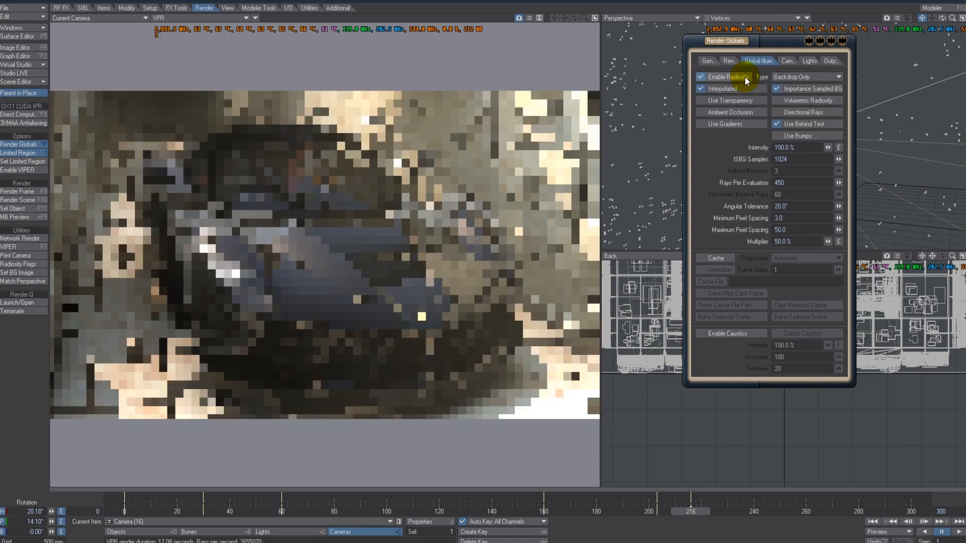
pyautogui.moveTo(787, 40); pyautogui.dragTo(796, 66)
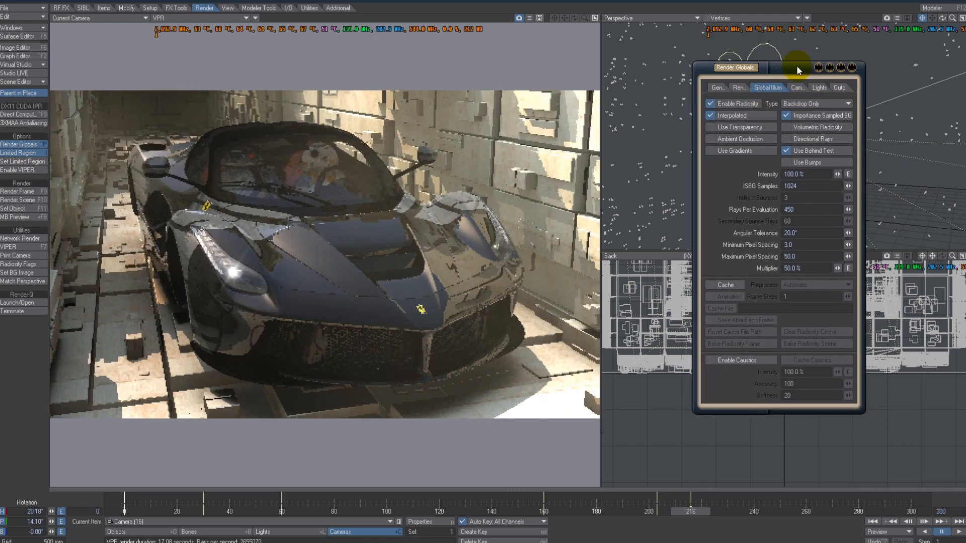
pyautogui.click(851, 69)
# - Open the Backdrop effects settings and open the Sunsky light environment's properties
pyautogui.click(39, 28)
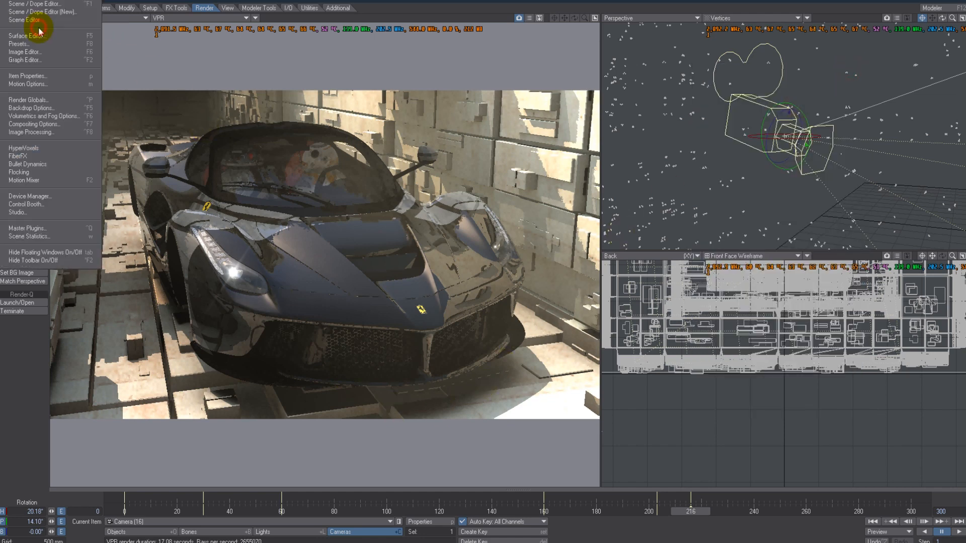
pyautogui.click(32, 108)
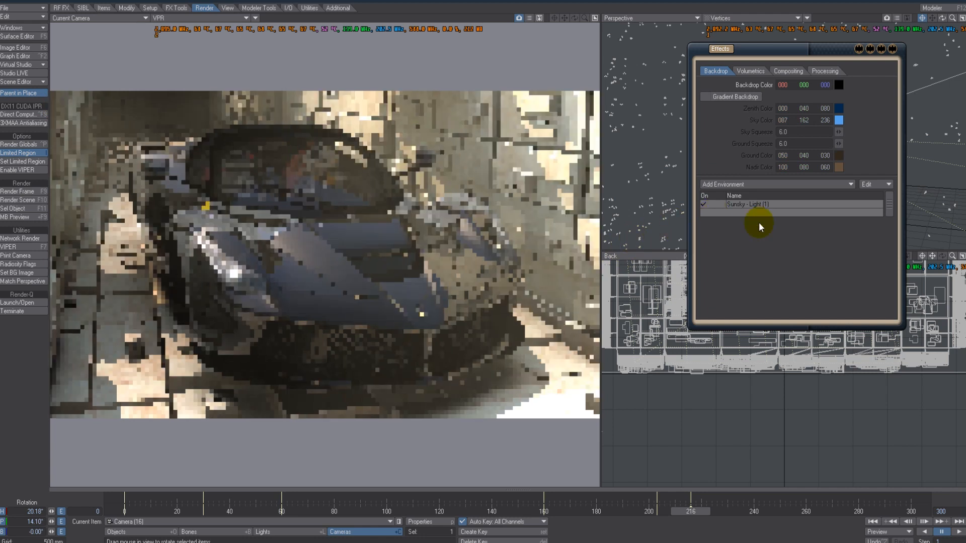
pyautogui.doubleClick(780, 204)
pyautogui.moveTo(684, 65); pyautogui.dragTo(683, 211)
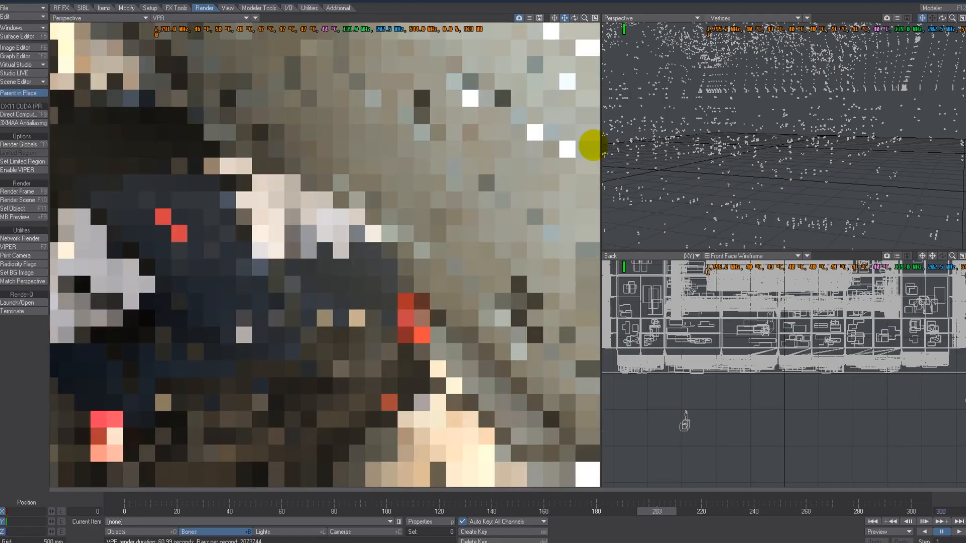
# - Orbit and pan the VPR Perspective view to inspect the walls and car up close
pyautogui.moveTo(593, 144); pyautogui.dragTo(483, 258)
pyautogui.moveTo(584, 17); pyautogui.dragTo(483, 258)
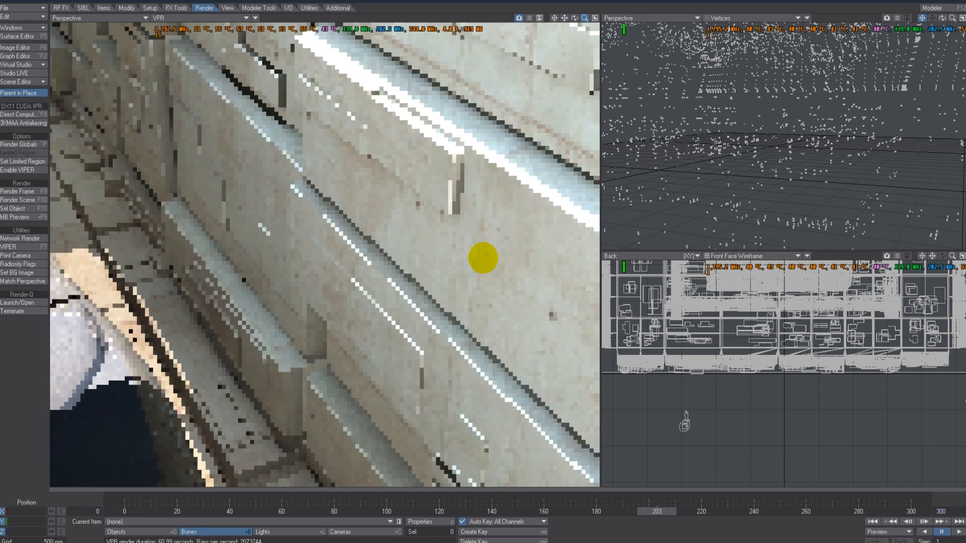
pyautogui.keyDown('alt'); pyautogui.moveTo(350, 320); pyautogui.dragTo(369, 315); pyautogui.keyUp('alt')
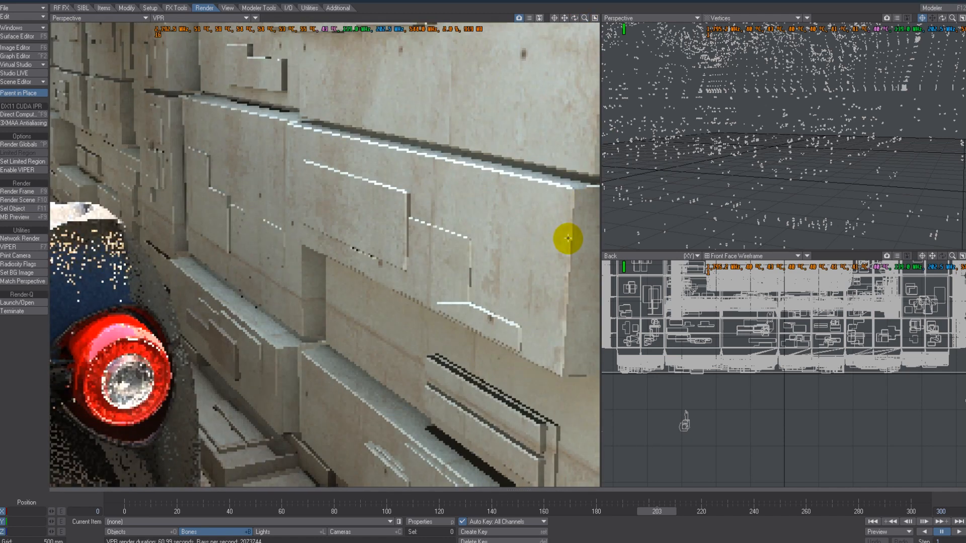
pyautogui.keyDown('alt'); pyautogui.moveTo(183, 218); pyautogui.dragTo(435, 156); pyautogui.keyUp('alt')
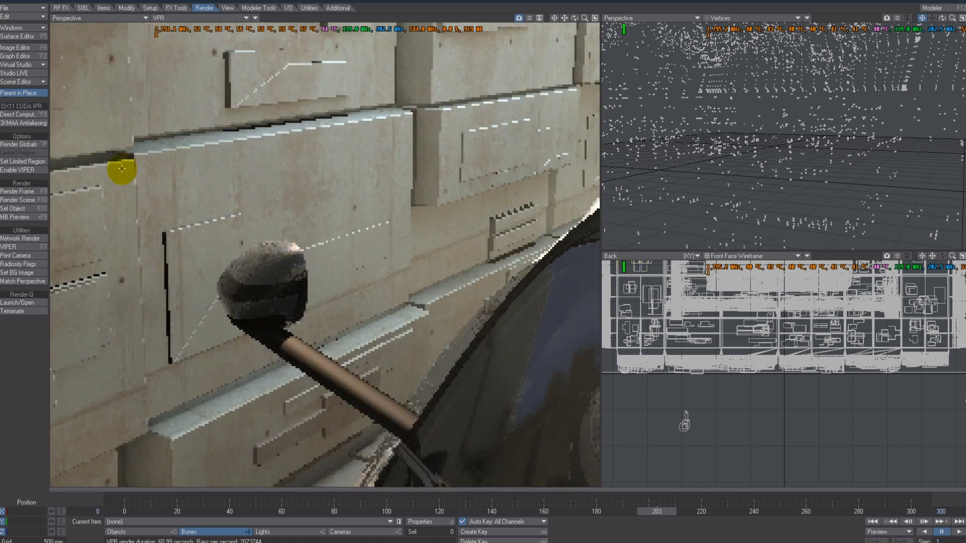
pyautogui.moveTo(173, 271)
pyautogui.keyDown('alt'); pyautogui.mouseDown()
pyautogui.moveTo(500, 254)
pyautogui.moveTo(164, 287)
pyautogui.mouseUp(); pyautogui.keyUp('alt')
pyautogui.keyDown('alt'); pyautogui.moveTo(304, 396); pyautogui.dragTo(483, 258); pyautogui.keyUp('alt')
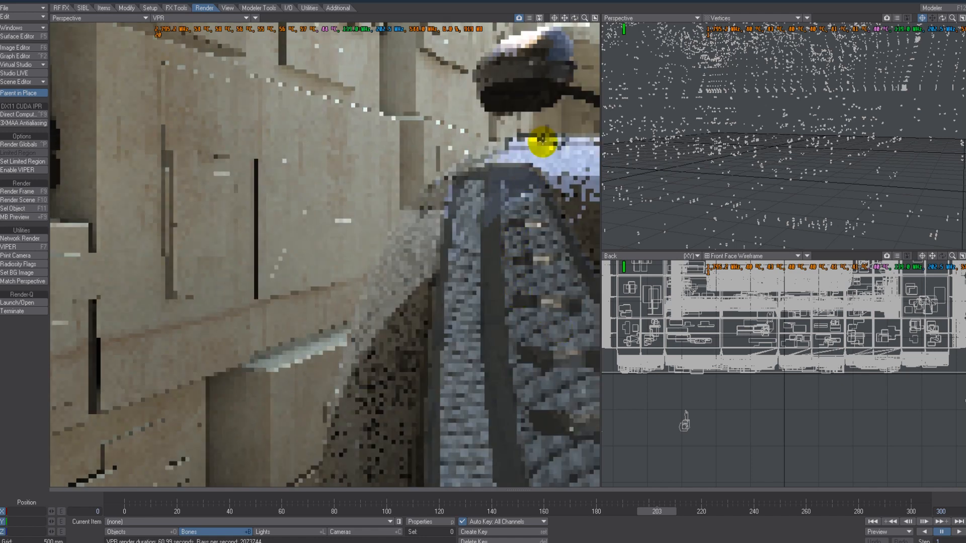
pyautogui.keyDown('alt'); pyautogui.moveTo(474, 261); pyautogui.dragTo(482, 257); pyautogui.keyUp('alt')
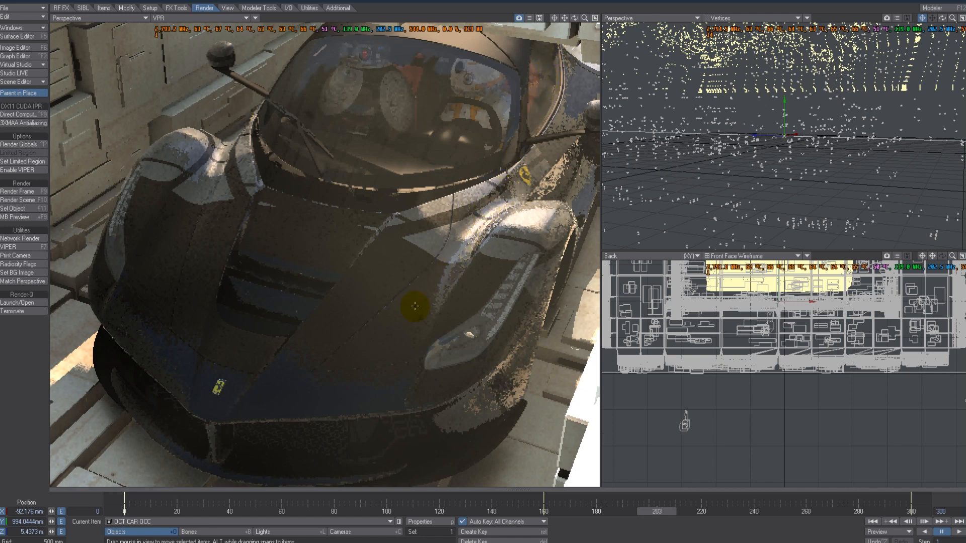
# - Open the Body surface's color texture and inspect its Blocks and Dots layers, then close the editor
pyautogui.press('F5')
pyautogui.click(877, 208)
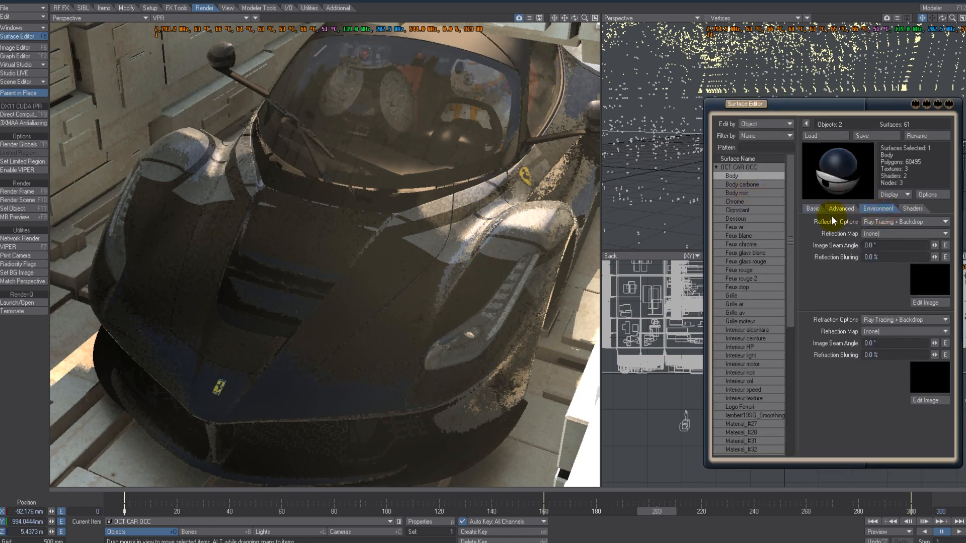
pyautogui.click(811, 209)
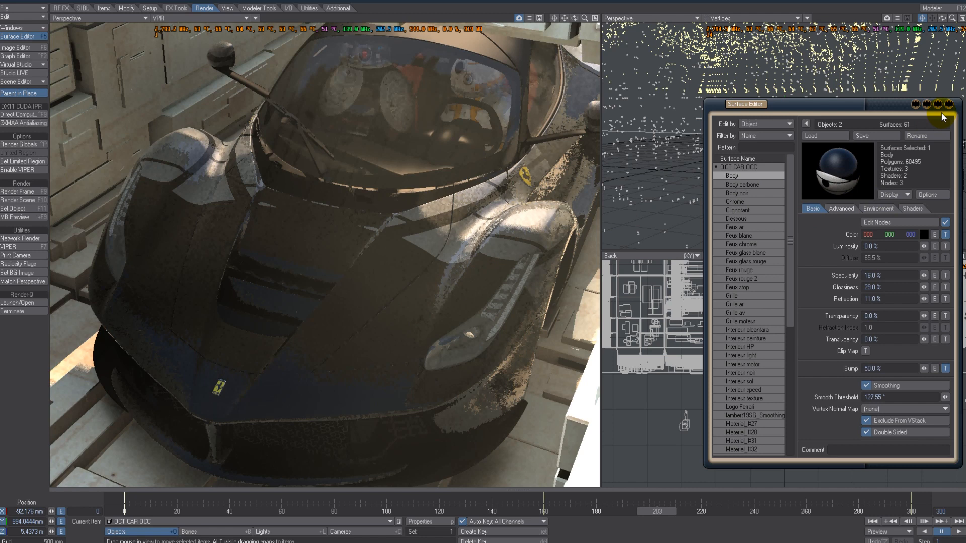
pyautogui.click(945, 234)
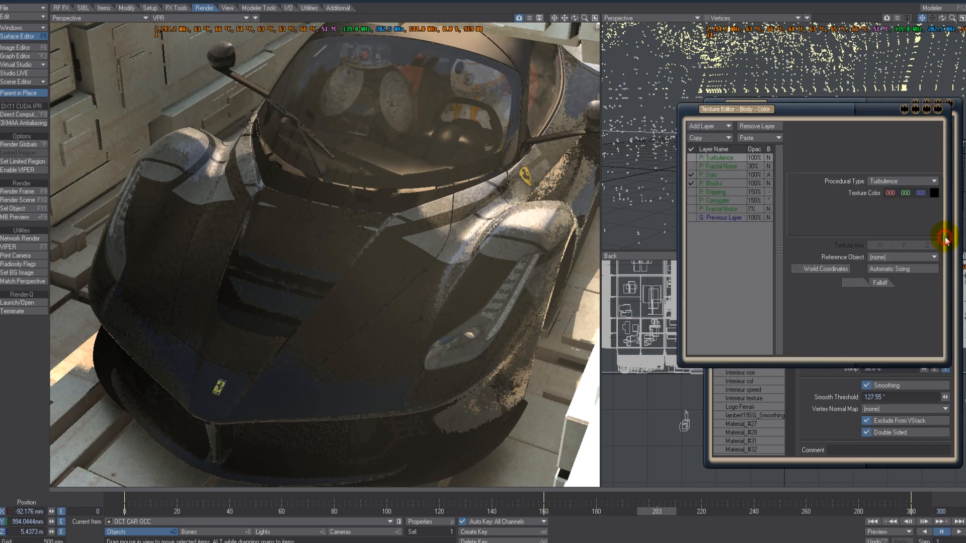
pyautogui.moveTo(785, 108); pyautogui.dragTo(735, 68)
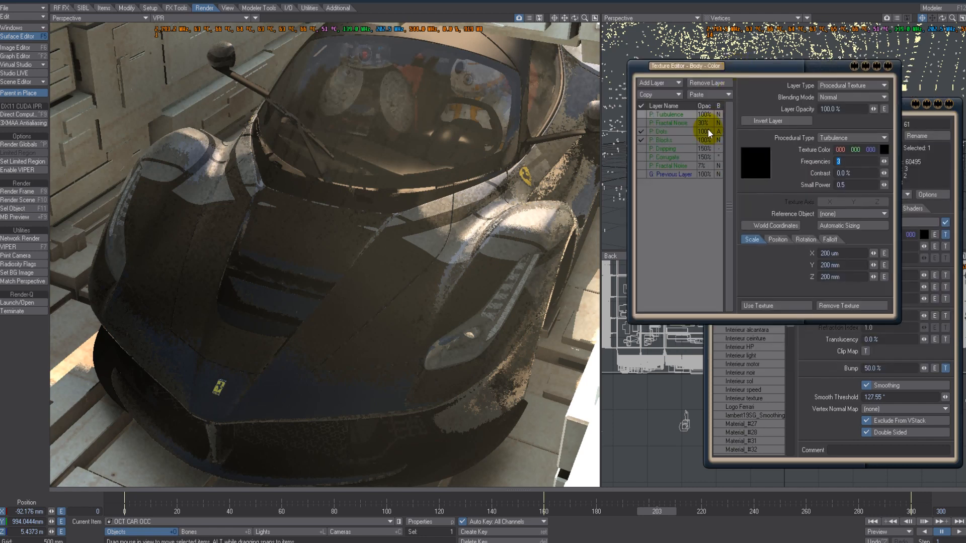
pyautogui.click(674, 133)
pyautogui.click(672, 140)
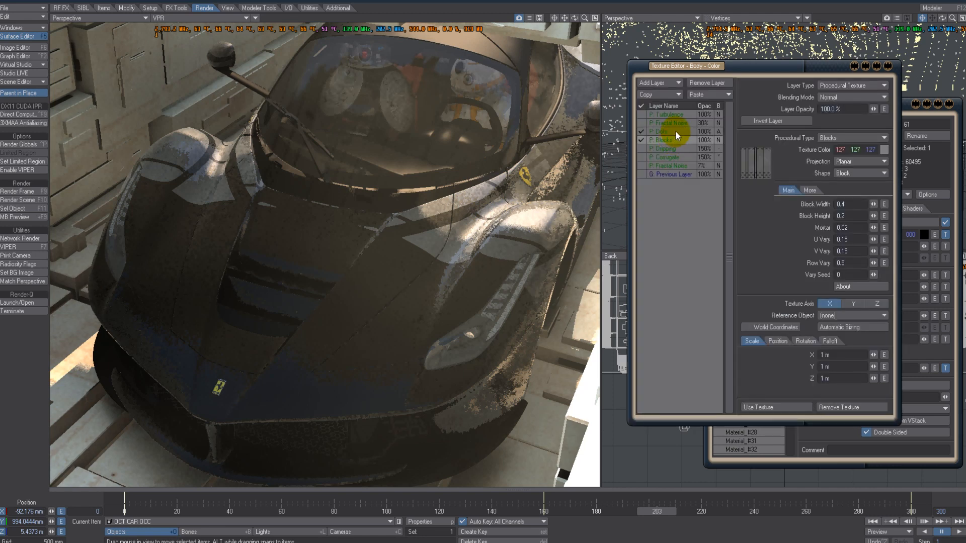
pyautogui.click(689, 131)
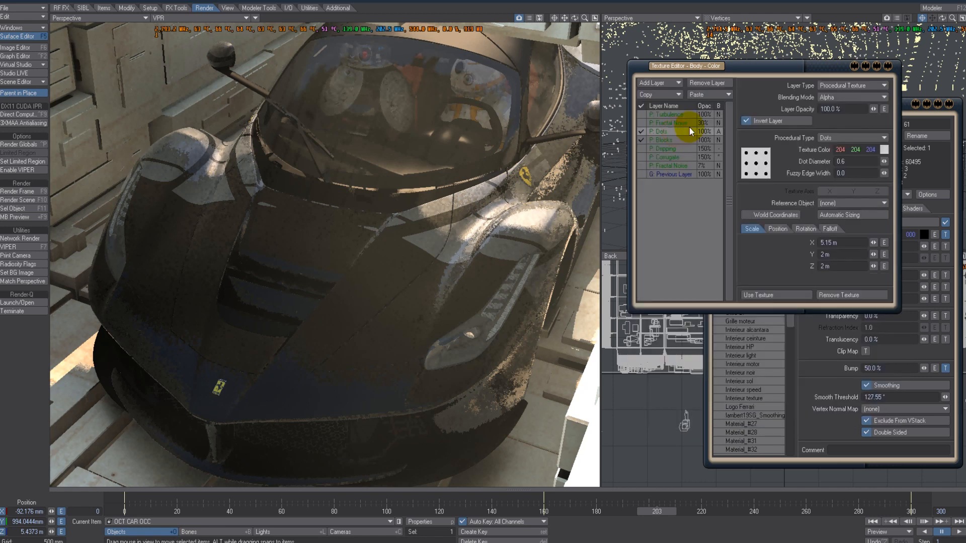
pyautogui.click(888, 68)
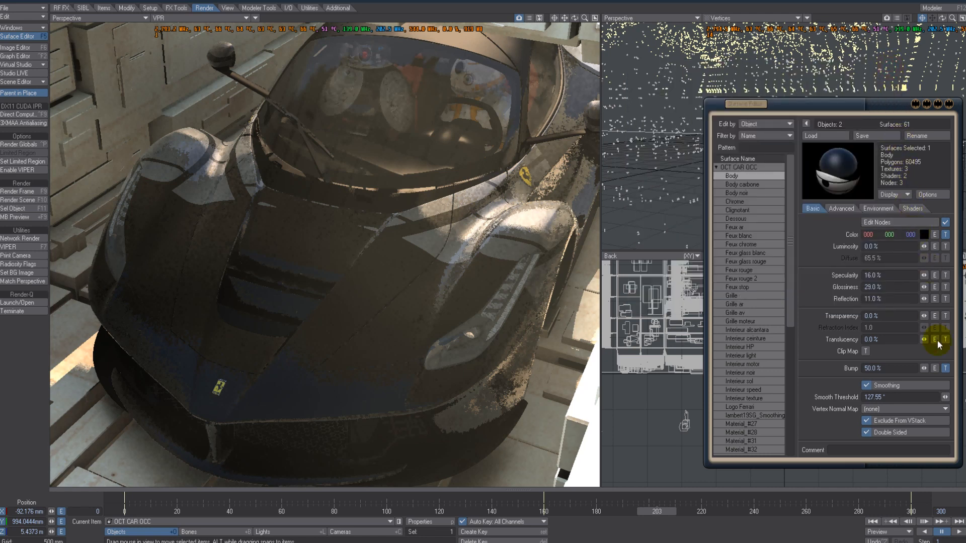
# - Open the Body surface's bump texture, then close it and the Surface Editor
pyautogui.click(946, 368)
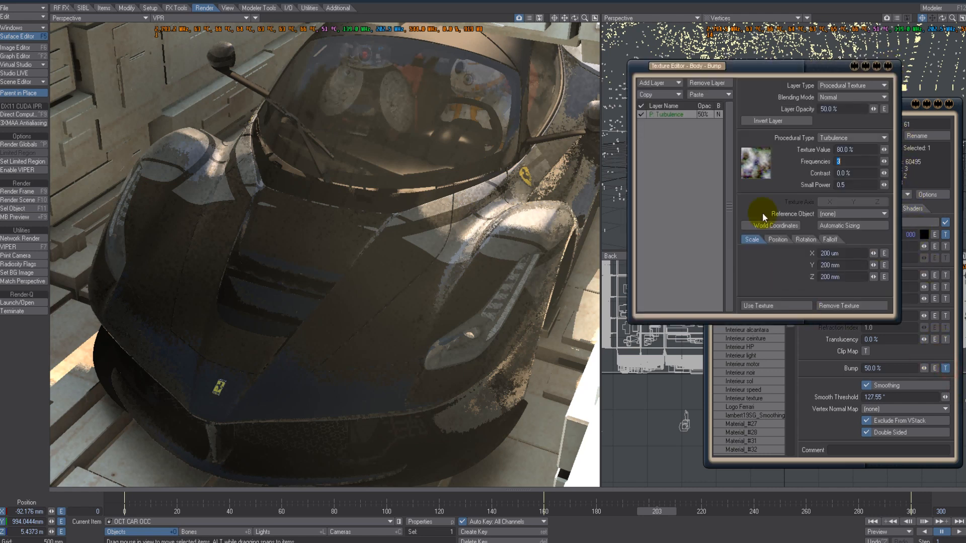
pyautogui.click(888, 67)
pyautogui.click(949, 105)
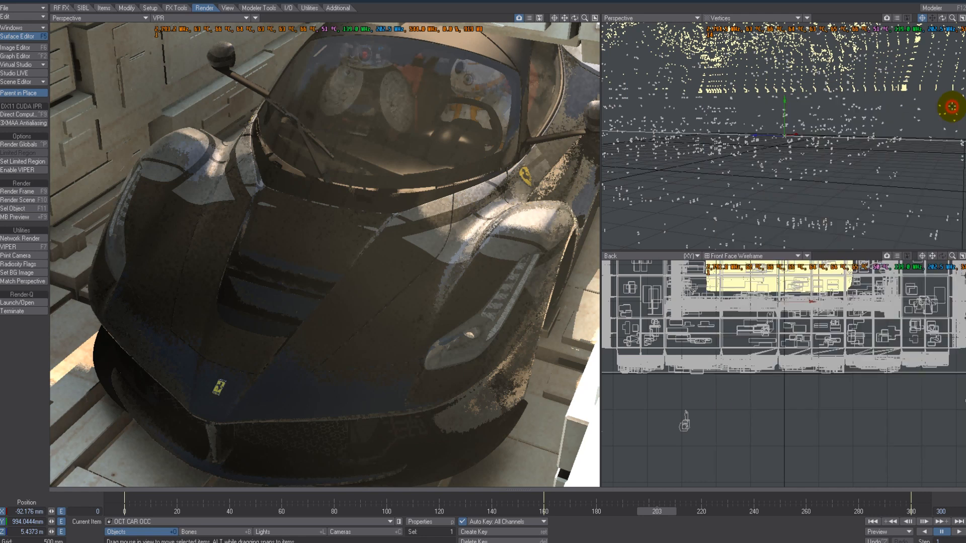
# - Frame the car's rear in the Perspective view and match the camera to this viewport perspective
pyautogui.moveTo(479, 262)
pyautogui.keyDown('alt'); pyautogui.mouseDown()
pyautogui.moveTo(416, 248)
pyautogui.moveTo(483, 252)
pyautogui.moveTo(483, 261)
pyautogui.moveTo(503, 162)
pyautogui.moveTo(564, 22)
pyautogui.moveTo(487, 267)
pyautogui.moveTo(483, 251)
pyautogui.moveTo(429, 321)
pyautogui.moveTo(483, 258)
pyautogui.mouseUp(); pyautogui.keyUp('alt')
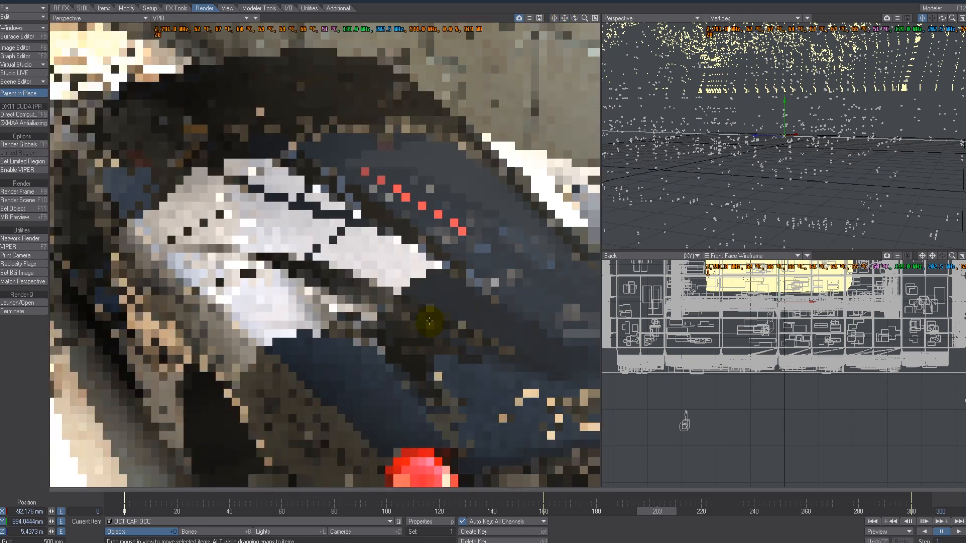
pyautogui.moveTo(566, 20); pyautogui.dragTo(483, 257)
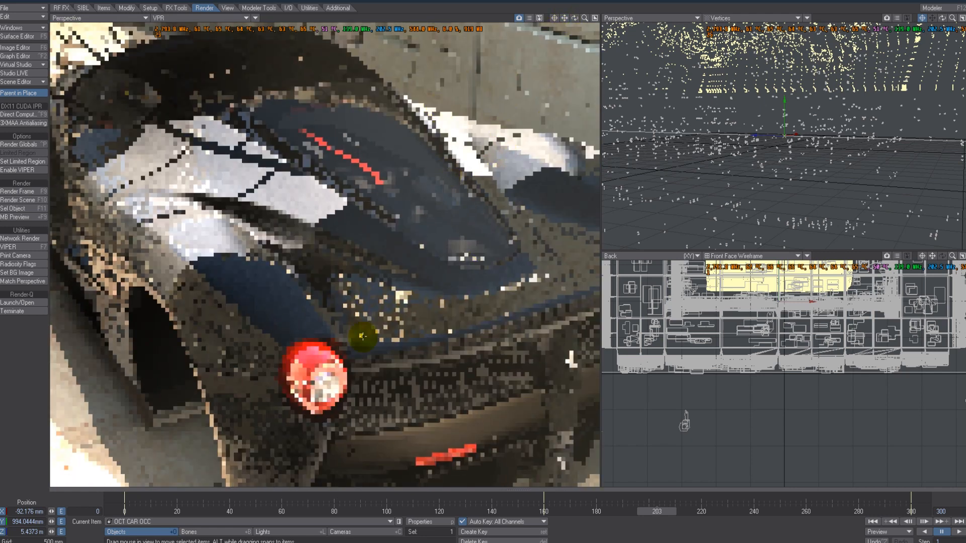
pyautogui.click(372, 532)
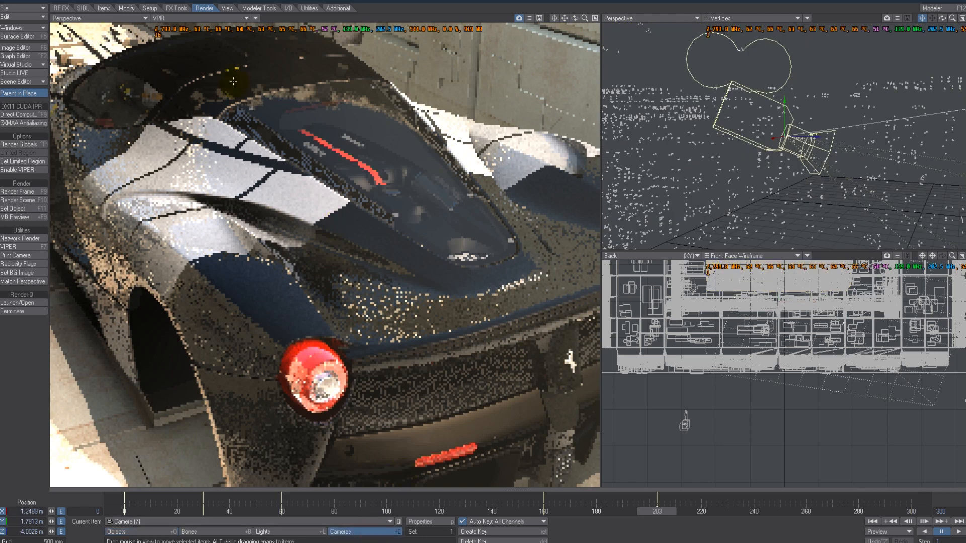
pyautogui.click(254, 19)
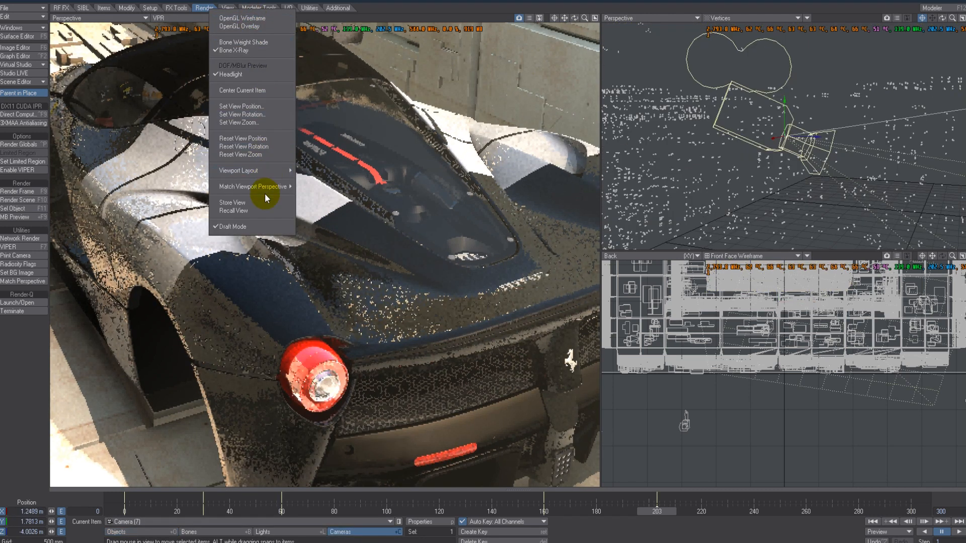
pyautogui.moveTo(272, 187)
pyautogui.click(339, 195)
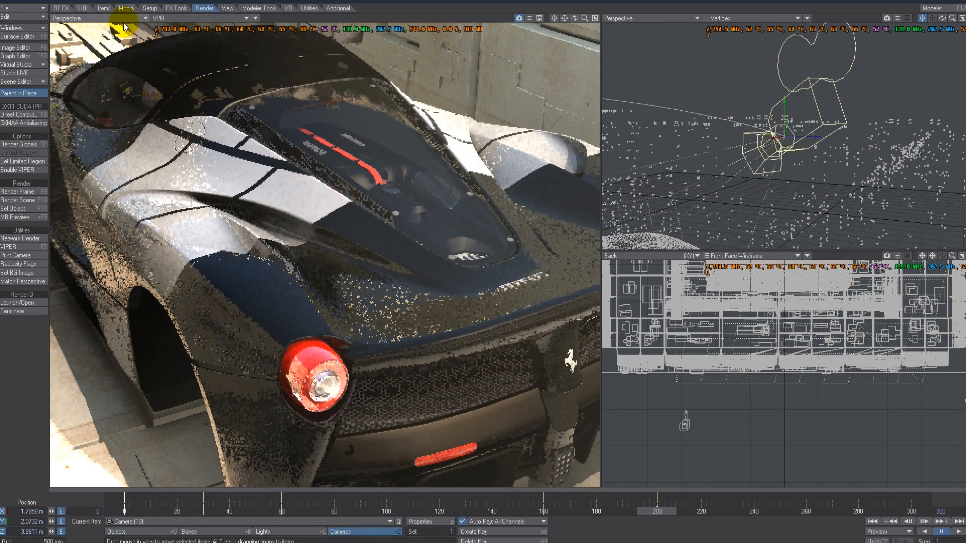
# - Switch the VPR viewport to show the Current Camera
pyautogui.click(123, 20)
pyautogui.moveTo(123, 68)
pyautogui.click(171, 67)
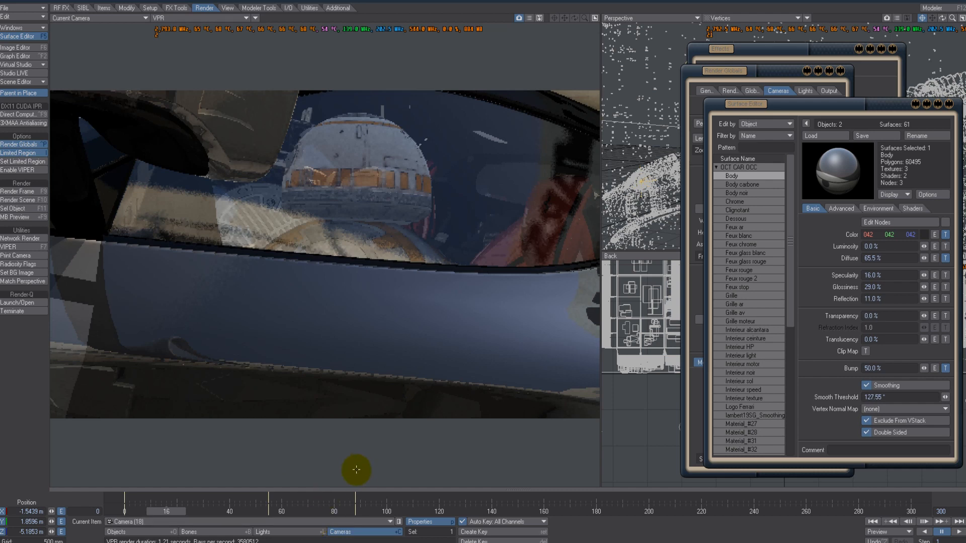
# - Scrub the timeline to preview the camera's view of the car, showing the viewport as Shaded Solid
pyautogui.moveTo(169, 512); pyautogui.dragTo(125, 512)
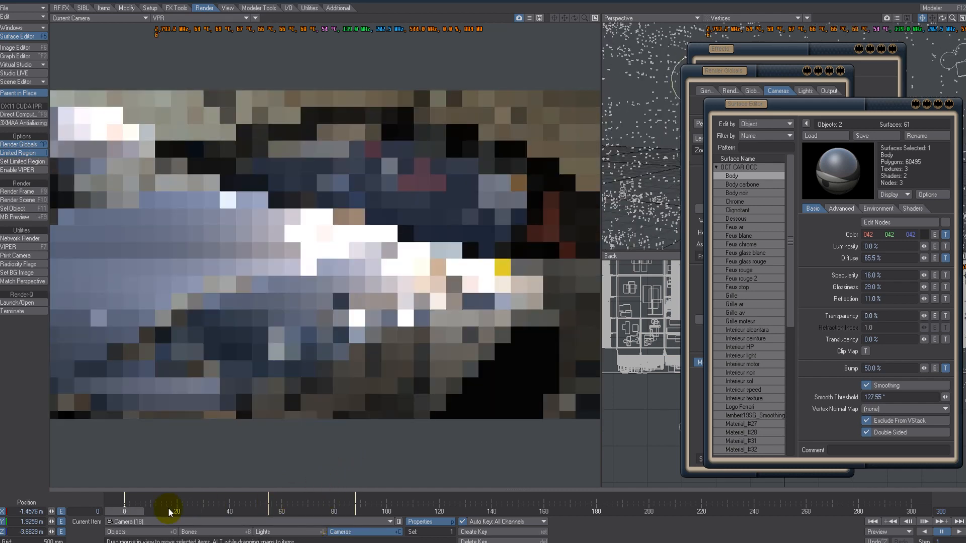
pyautogui.click(230, 20)
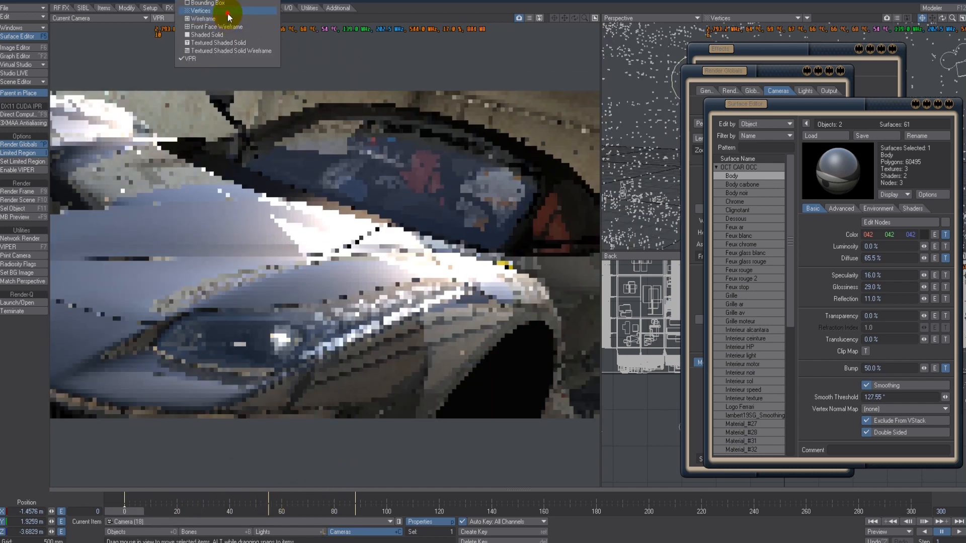
pyautogui.click(227, 12)
pyautogui.click(244, 18)
pyautogui.click(241, 42)
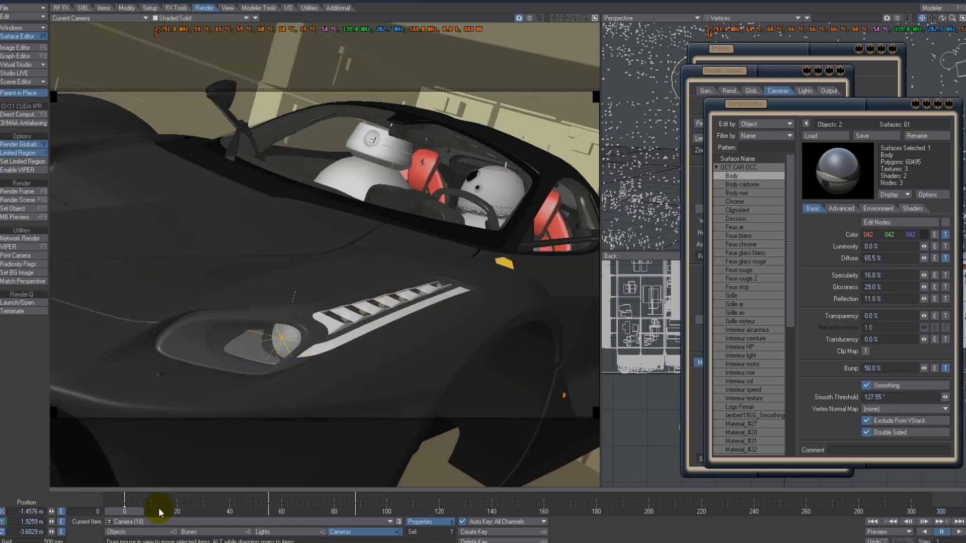
pyautogui.moveTo(124, 512); pyautogui.dragTo(181, 512)
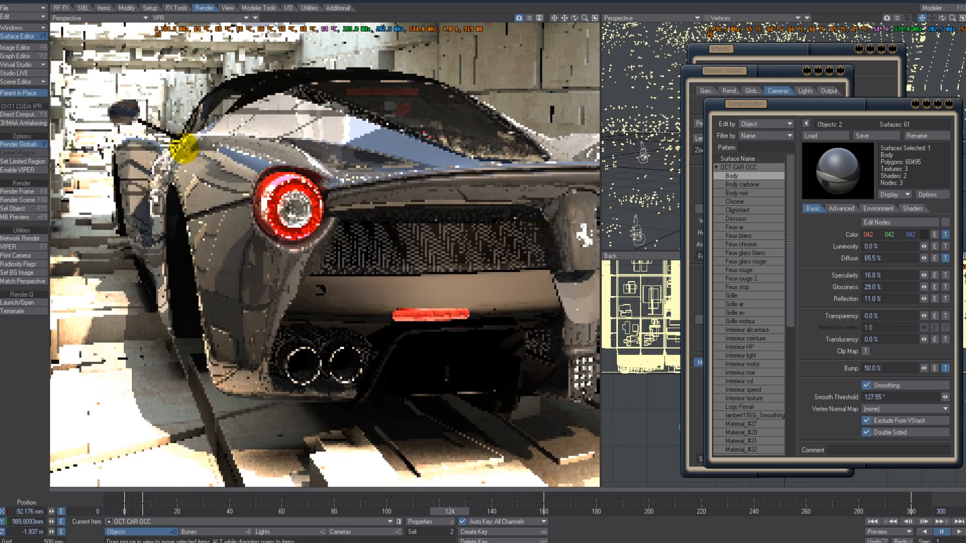
# - Orbit and zoom the Perspective VPR view to inspect the car's rear and cockpit glass
pyautogui.keyDown('alt'); pyautogui.moveTo(483, 258); pyautogui.dragTo(483, 258); pyautogui.keyUp('alt')
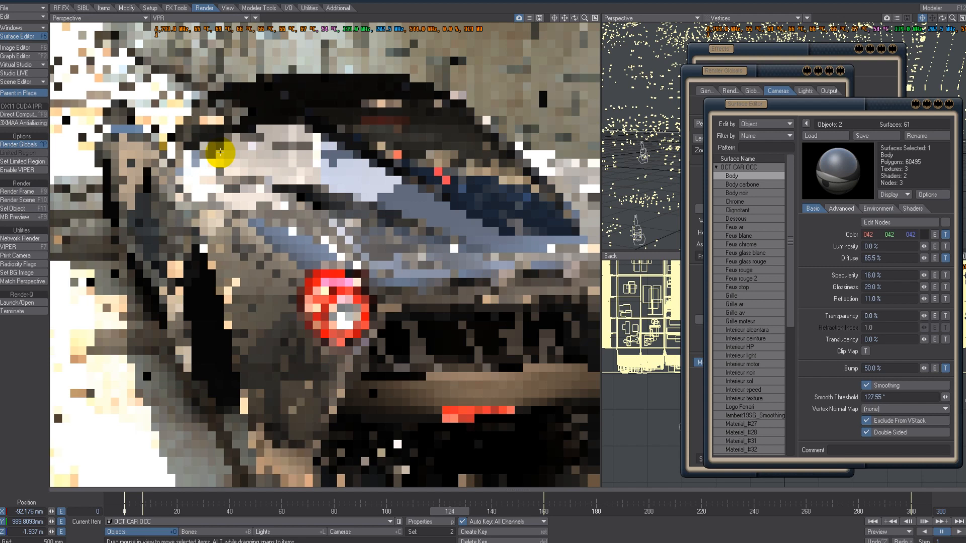
pyautogui.keyDown('alt'); pyautogui.moveTo(220, 152); pyautogui.dragTo(483, 258); pyautogui.keyUp('alt')
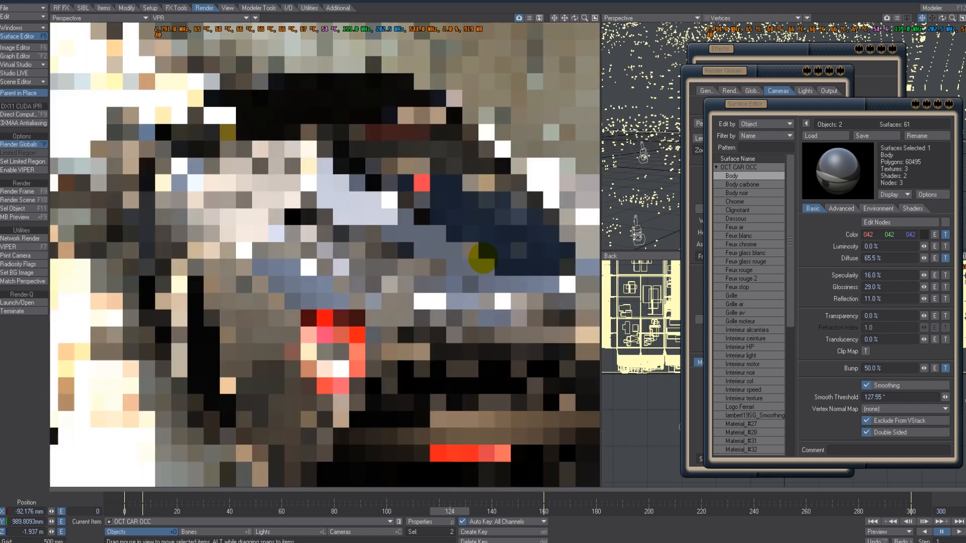
pyautogui.keyDown('alt'); pyautogui.moveTo(238, 150); pyautogui.dragTo(483, 258); pyautogui.keyUp('alt')
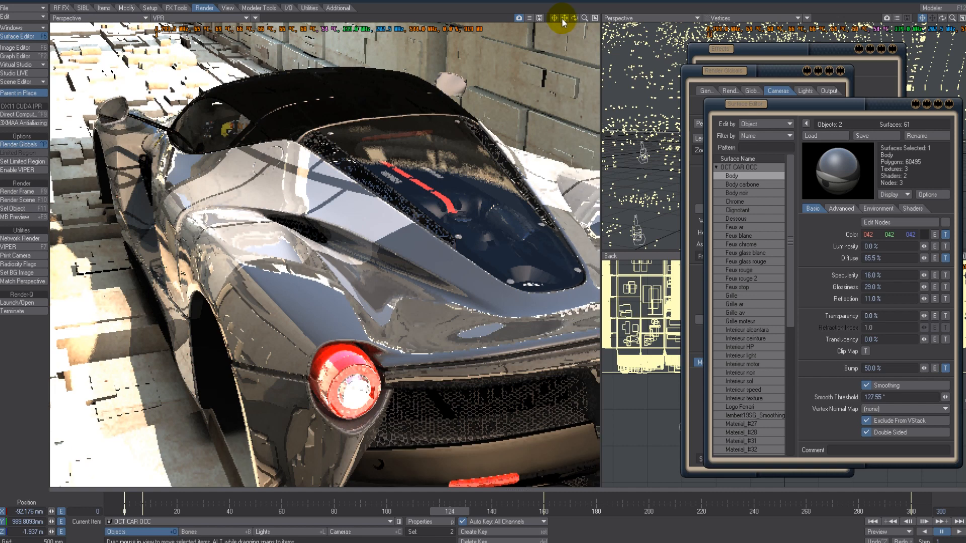
pyautogui.moveTo(563, 20); pyautogui.dragTo(483, 258)
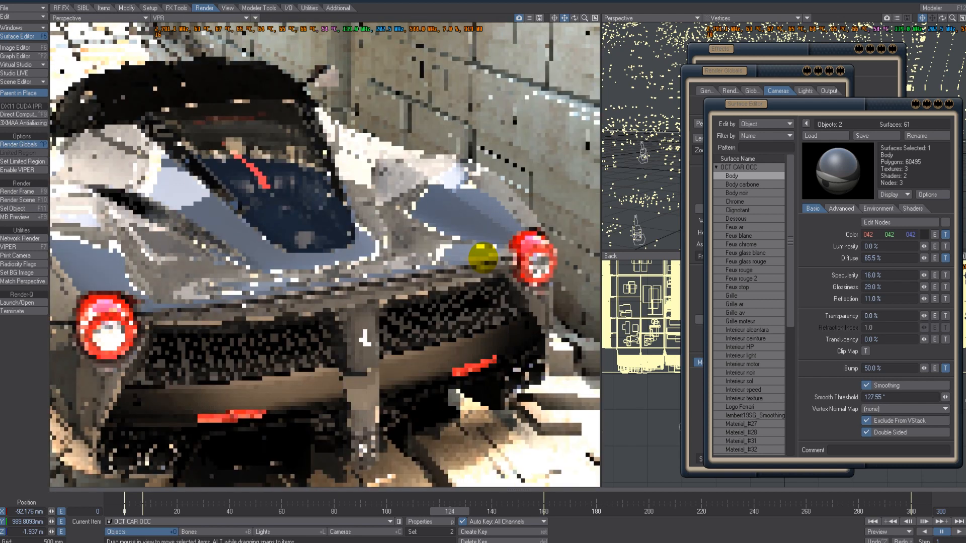
pyautogui.keyDown('alt'); pyautogui.moveTo(296, 150); pyautogui.dragTo(483, 258); pyautogui.keyUp('alt')
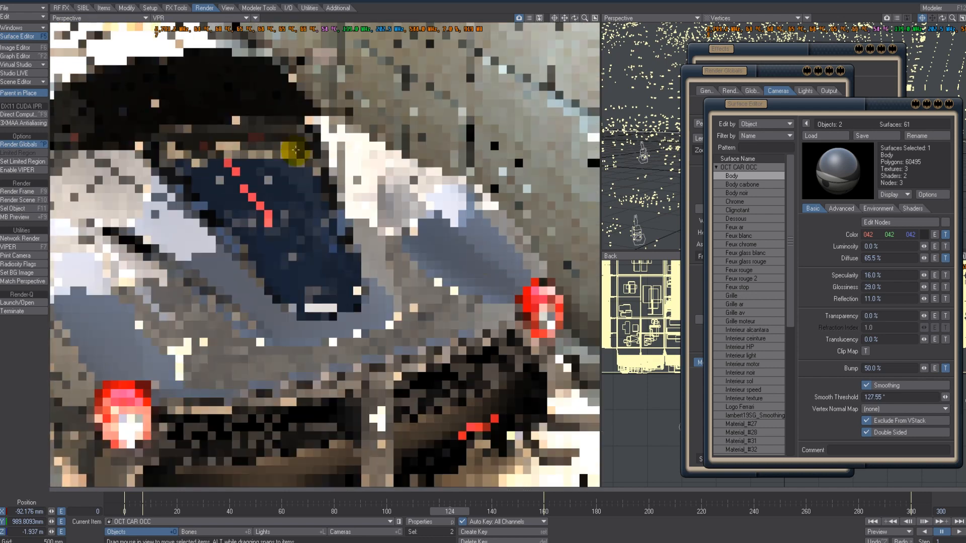
pyautogui.moveTo(567, 19); pyautogui.dragTo(498, 268)
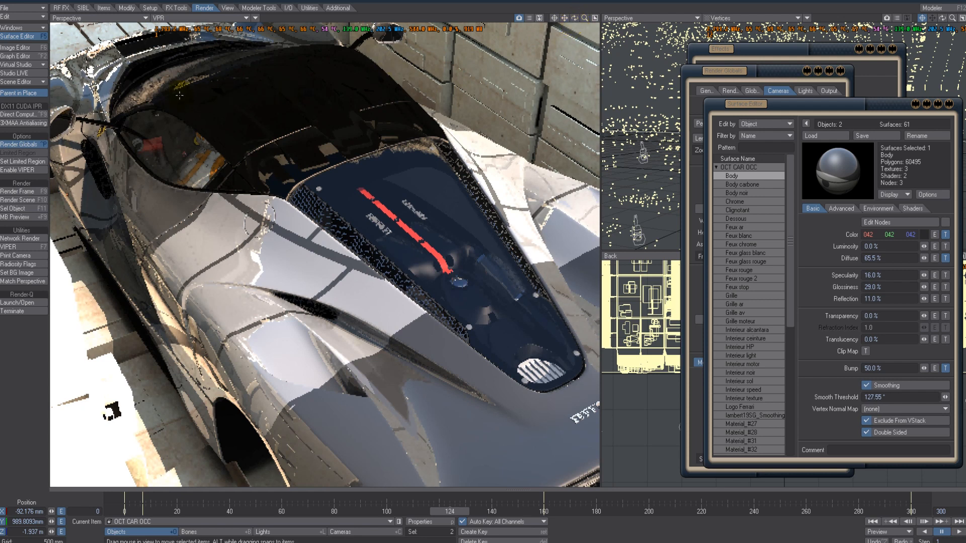
# - Select the cockpit glass Vitre surface in the render and set its Reflection Blurring to 0.5%
pyautogui.click(483, 258)
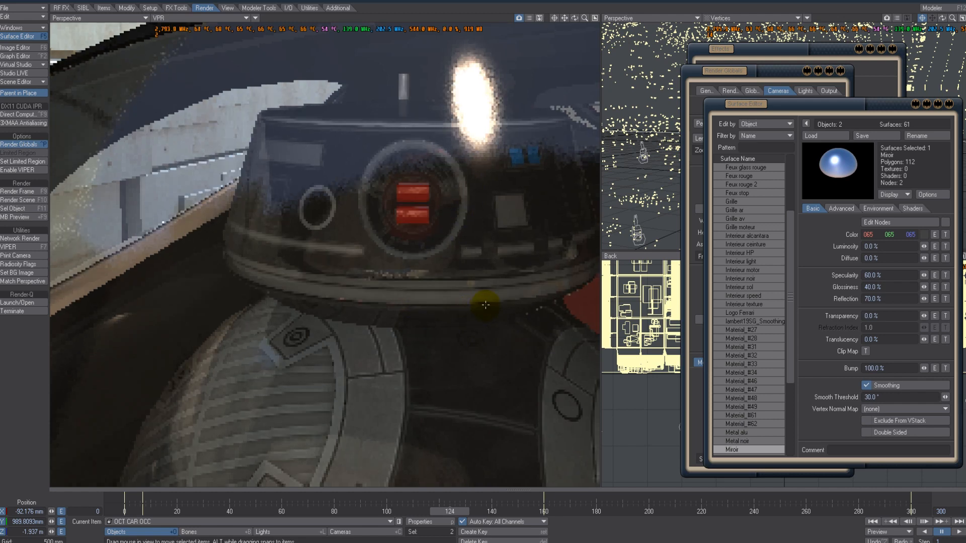
pyautogui.keyDown('ctrl'); pyautogui.keyDown('shift'); pyautogui.rightClick(341, 164); pyautogui.keyUp('shift'); pyautogui.keyUp('ctrl')
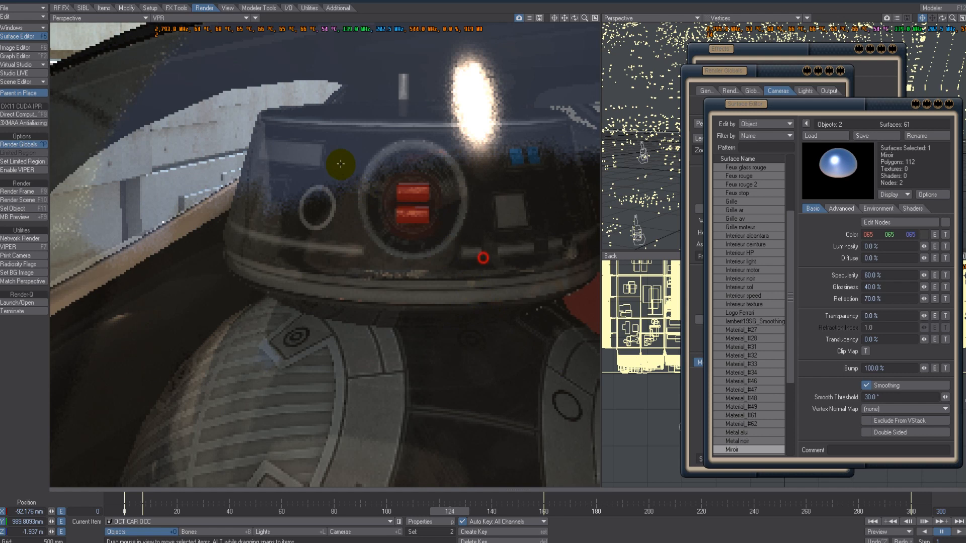
pyautogui.click(886, 209)
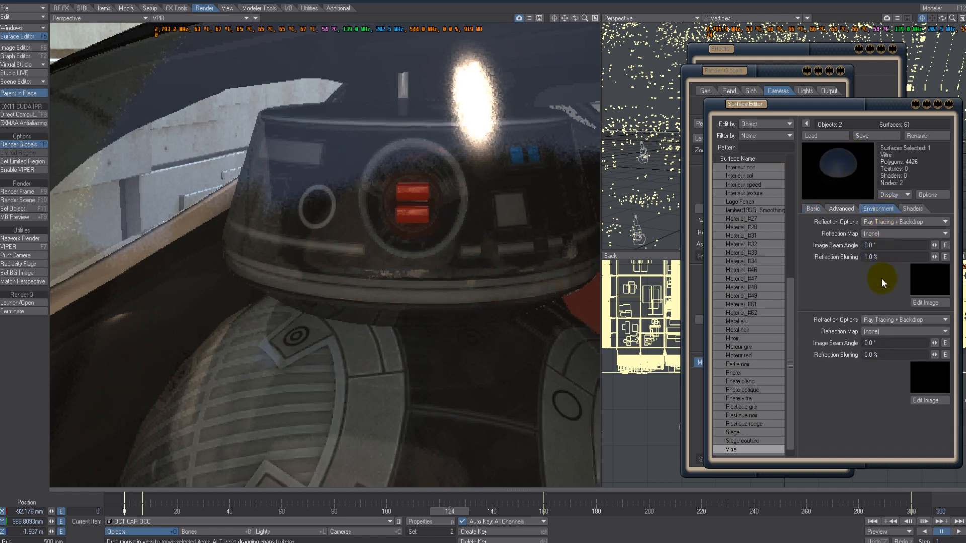
pyautogui.click(892, 255)
pyautogui.write('0')
pyautogui.press('Tab')
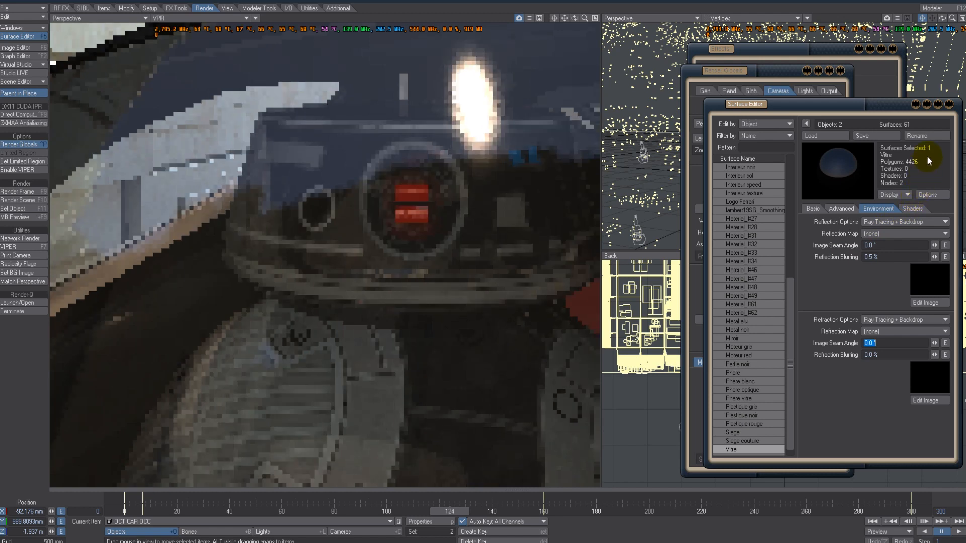
# - Close the Surface Editor, Render Properties and Effects windows
pyautogui.click(949, 103)
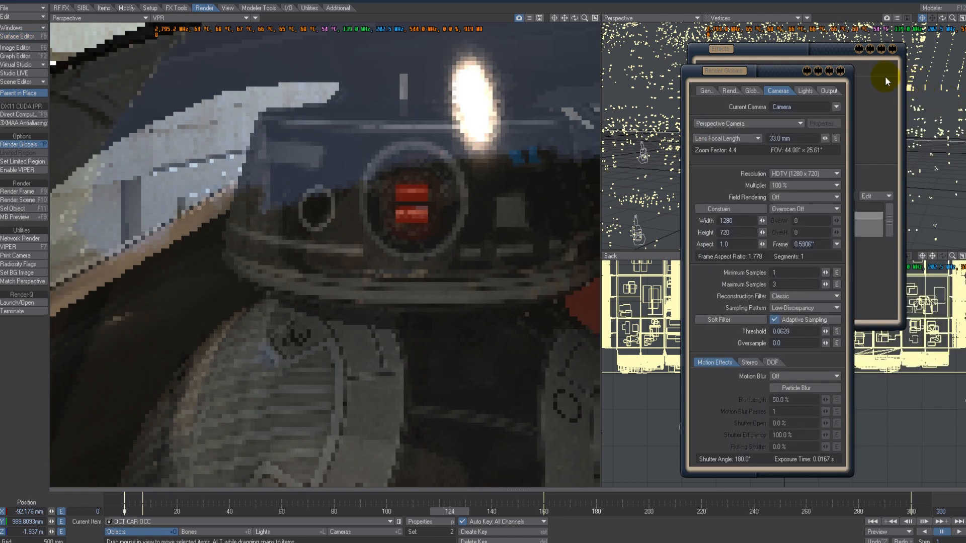
pyautogui.click(842, 71)
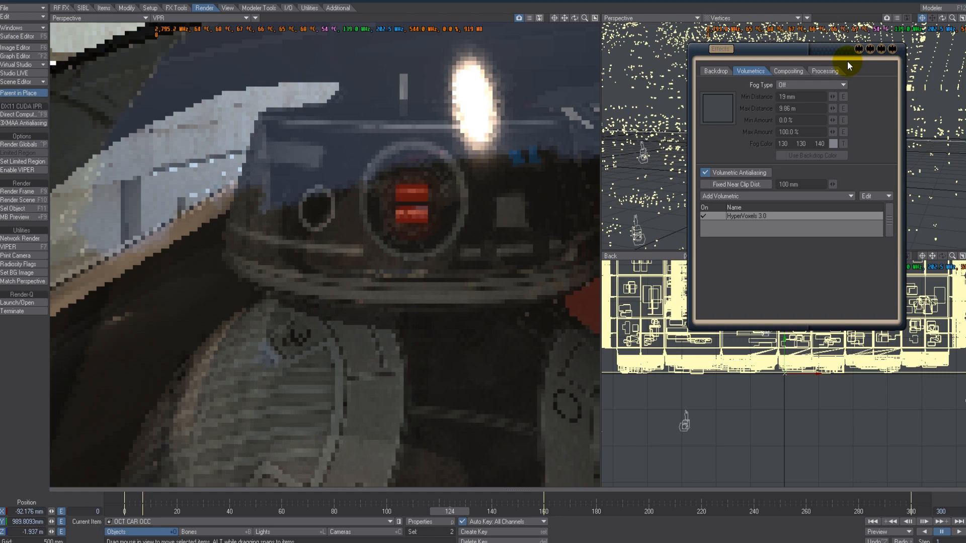
pyautogui.click(892, 50)
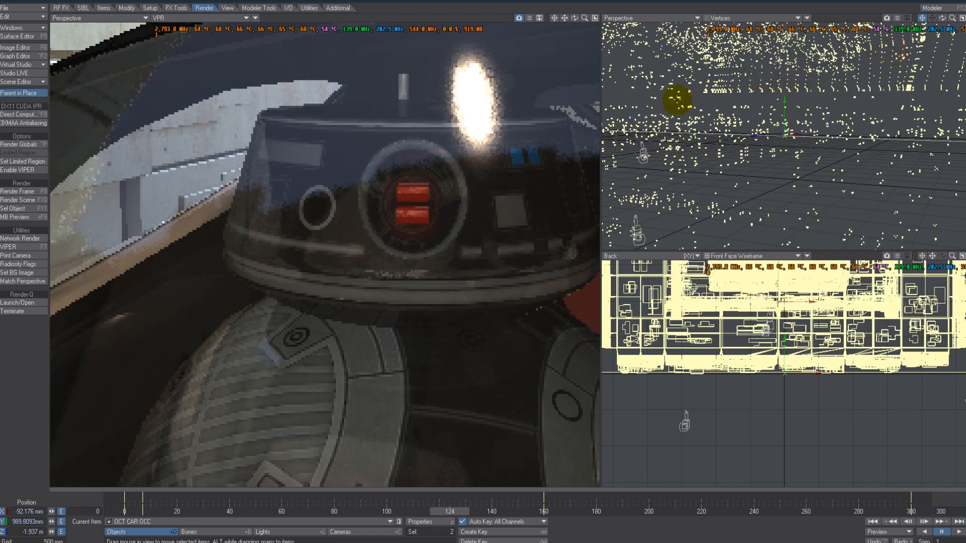